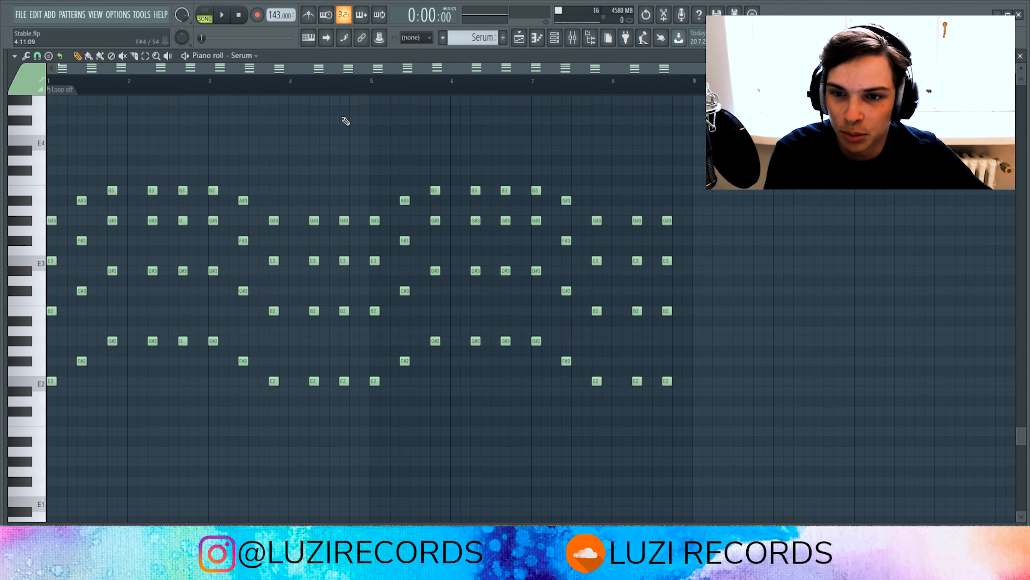
# Switch to pattern mode and listen to the Serum chord pattern on its own
pyautogui.press('l')
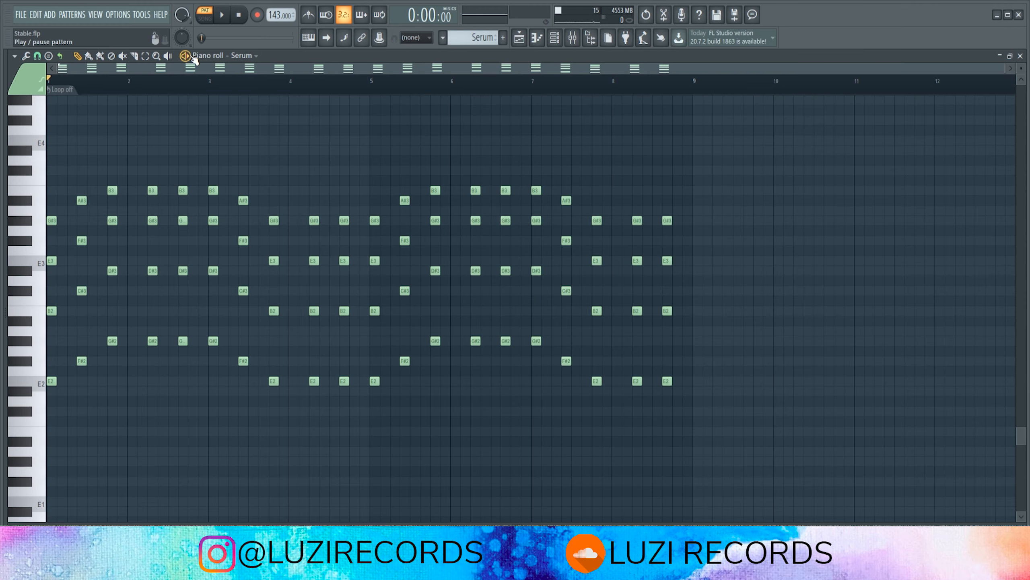
pyautogui.press('space')
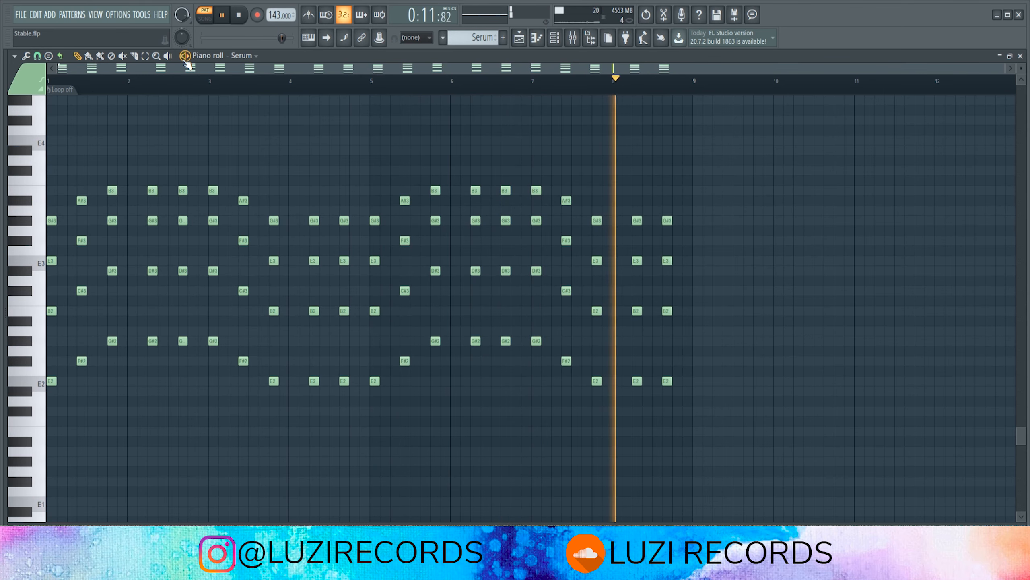
pyautogui.press('space')
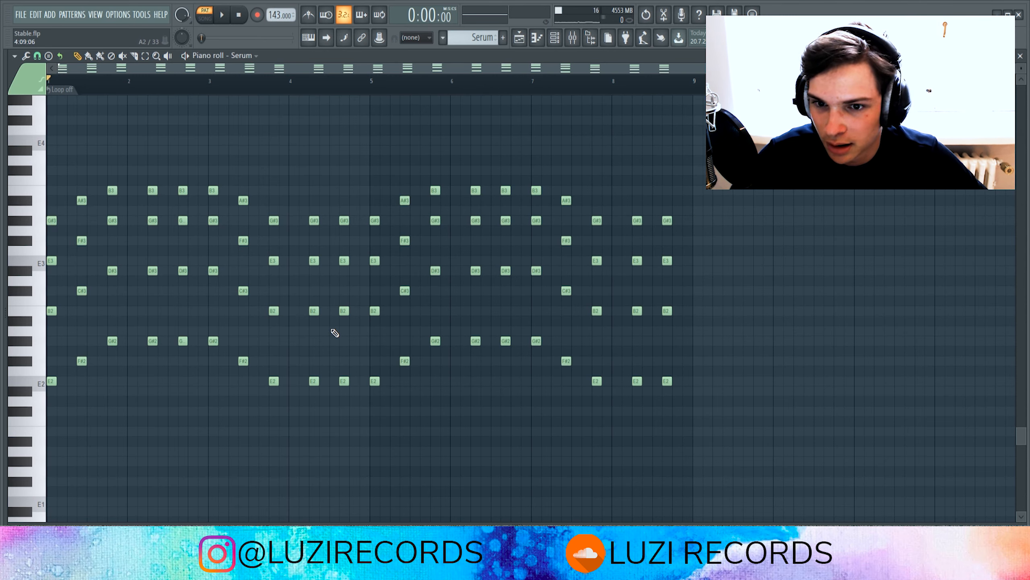
# Raise the second-lowest notes of the Serum chords in the first four bars by one octave and play the pattern
pyautogui.moveTo(365, 332); pyautogui.dragTo(259, 307)
pyautogui.moveTo(175, 296); pyautogui.dragTo(90, 237)
pyautogui.moveTo(106, 305); pyautogui.dragTo(36, 286)
pyautogui.moveTo(86, 327); pyautogui.dragTo(41, 285)
pyautogui.hotkey('ctrl', 'Up')
pyautogui.hotkey('ctrl', 'd')
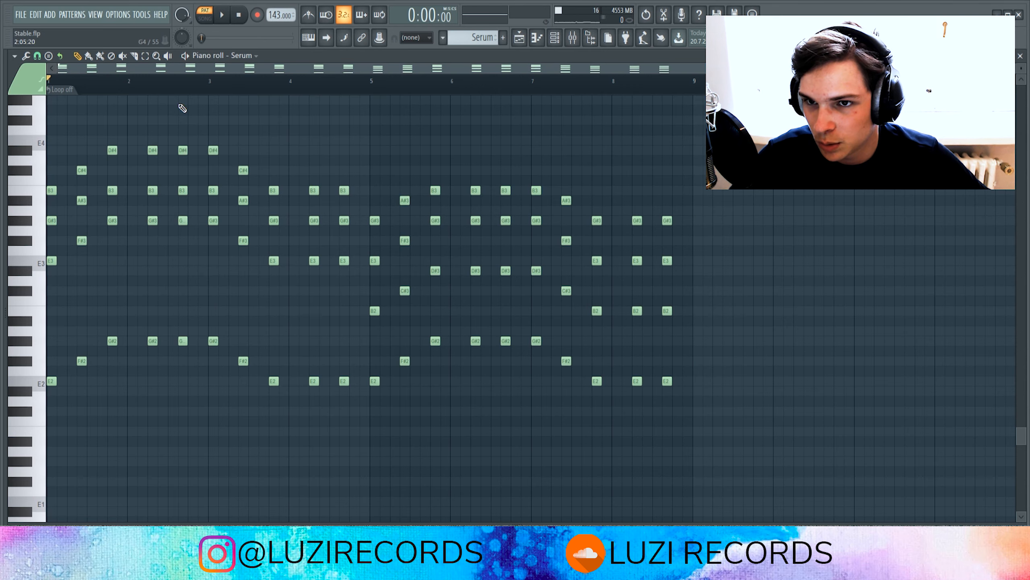
pyautogui.click(188, 57)
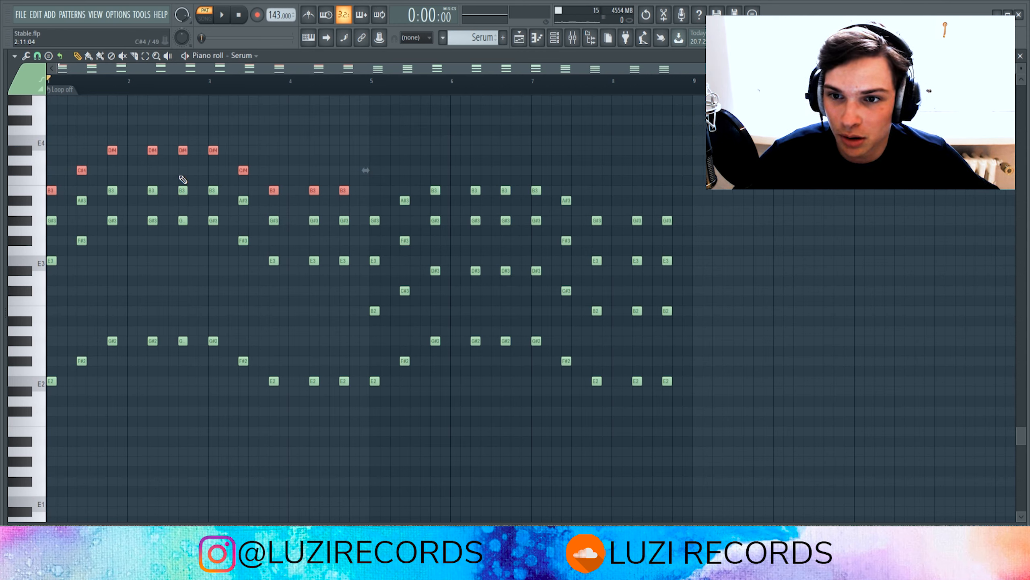
# Move the raised Serum chord notes back down one octave and play the pattern again
pyautogui.hotkey('ctrl', 'Down')
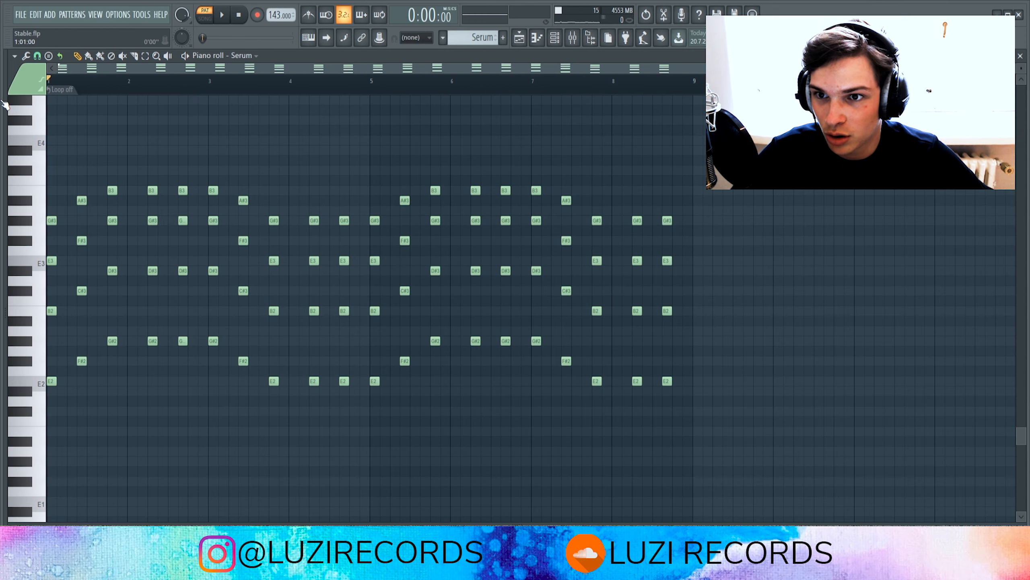
pyautogui.press('space')
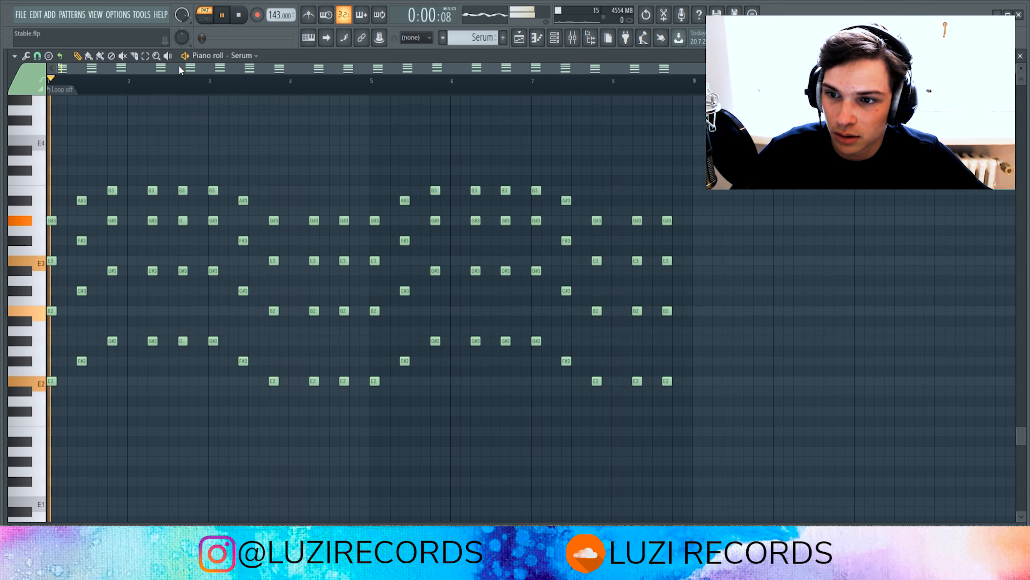
pyautogui.press('space')
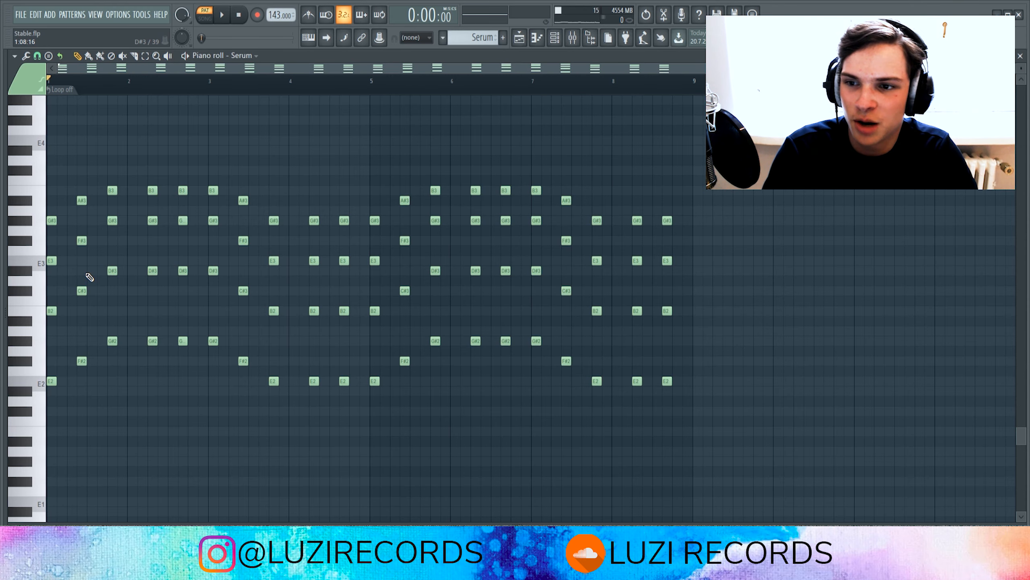
# Listen to the Serum #2 pattern and the Serum #4 pattern one at a time in the piano roll
pyautogui.press('Down')
pyautogui.scroll(1, 244, 298)
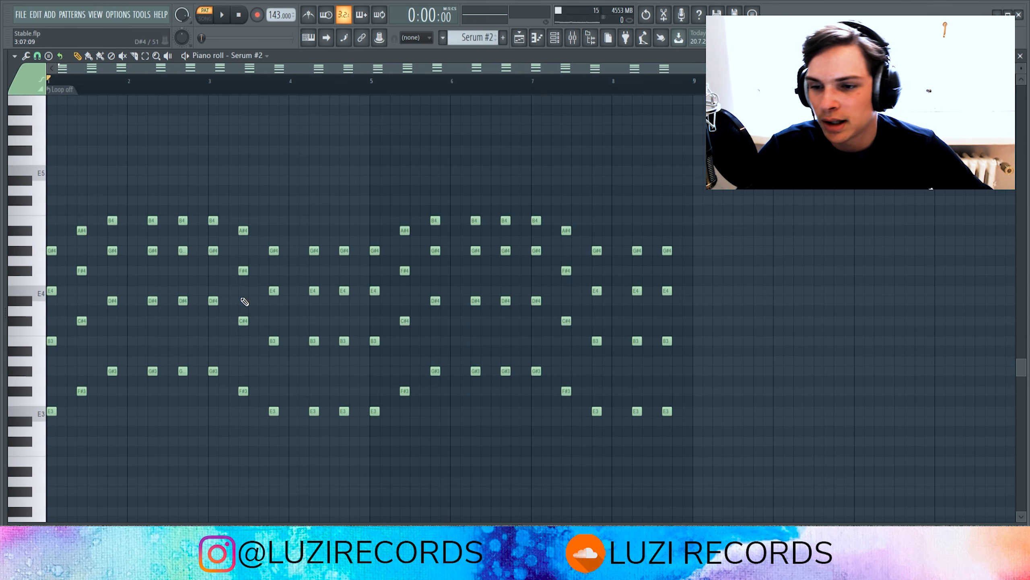
pyautogui.scroll(-1, 236, 296)
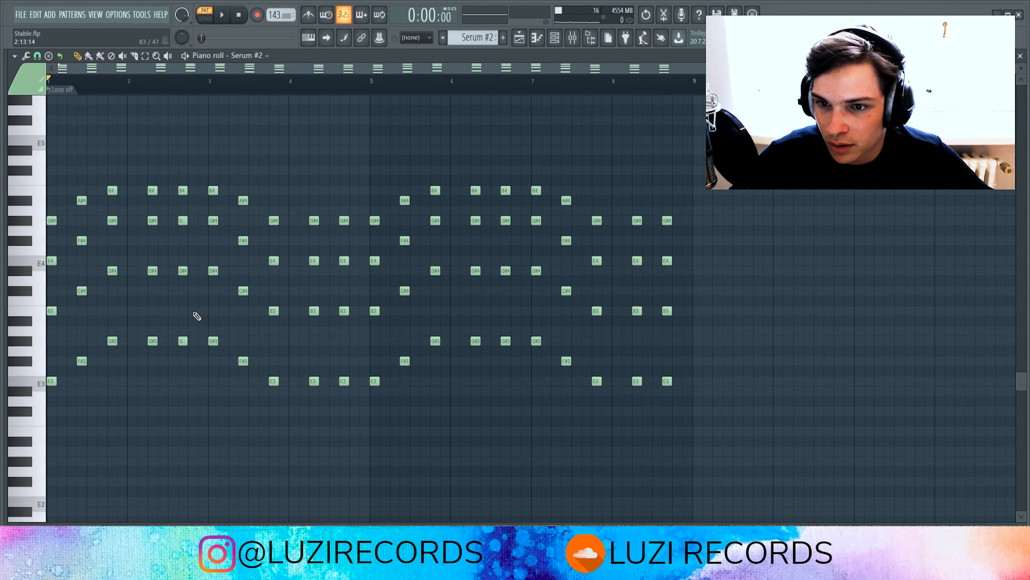
pyautogui.press('space')
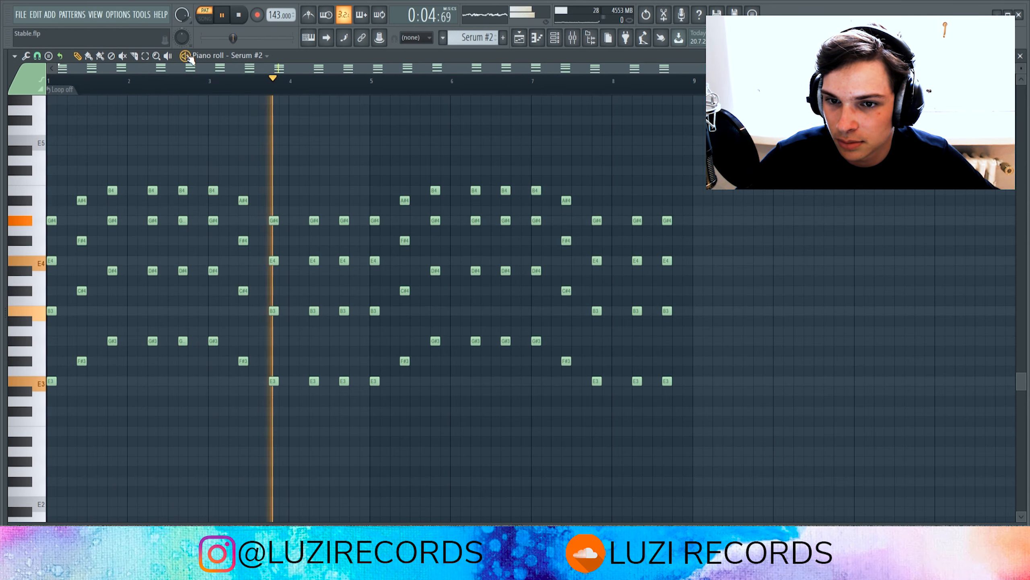
pyautogui.press('space')
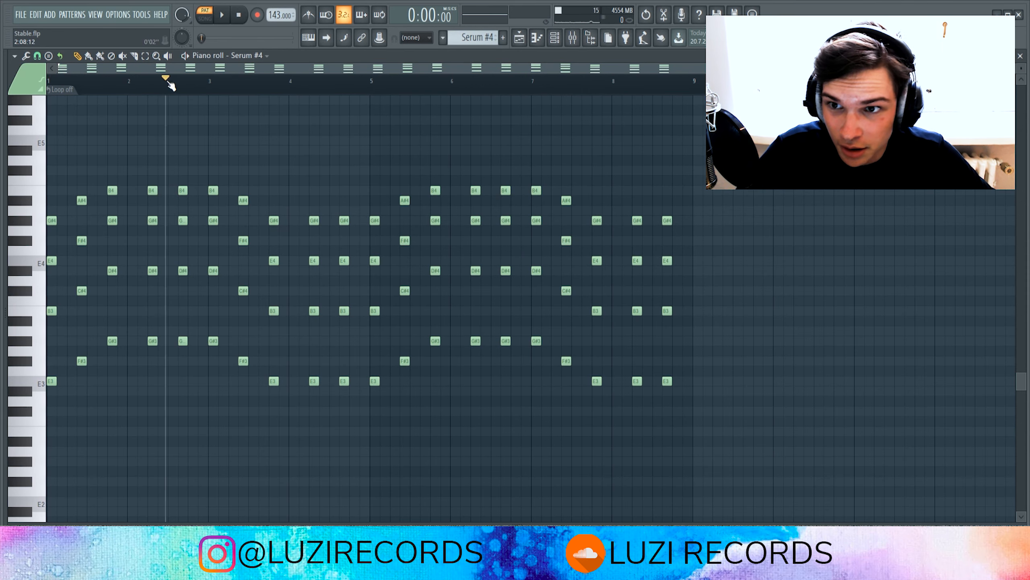
pyautogui.press('space')
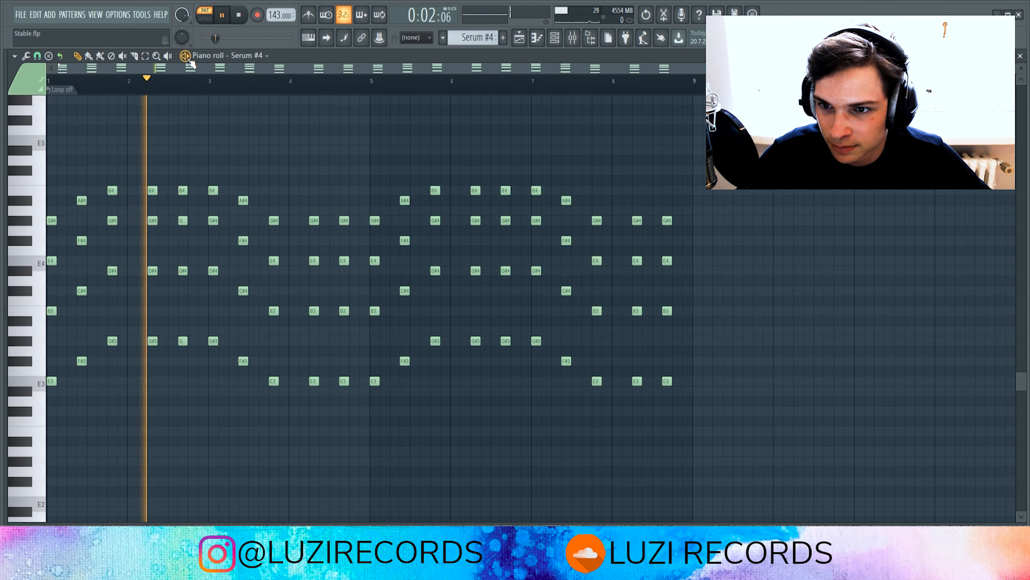
pyautogui.press('space')
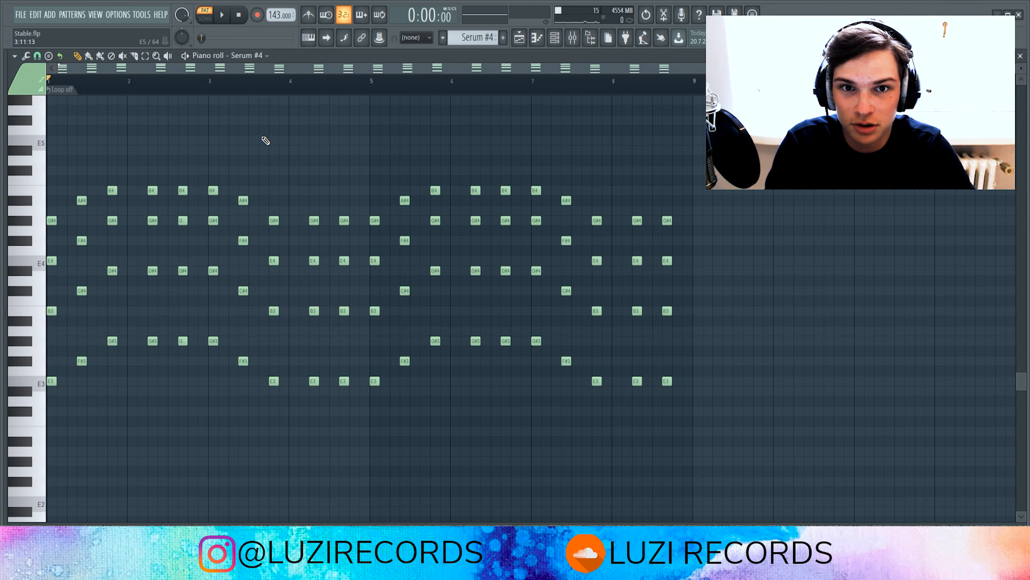
# Isolate tracks 1 to 3 in the playlist and play the first eight bars in song mode
pyautogui.click(537, 38)
pyautogui.rightClick(147, 173)
pyautogui.click(146, 142)
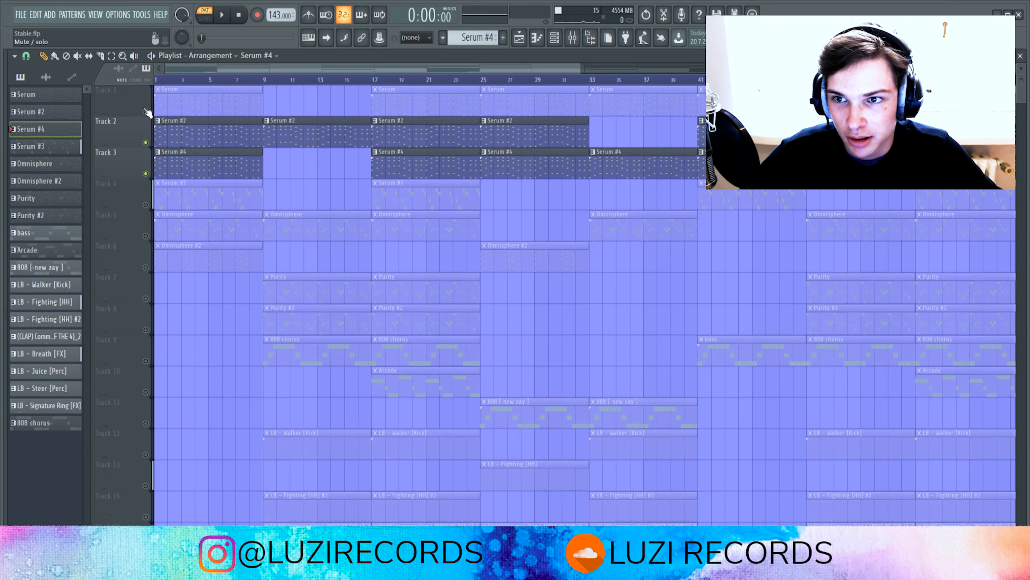
pyautogui.click(146, 111)
pyautogui.click(164, 86)
pyautogui.press('space')
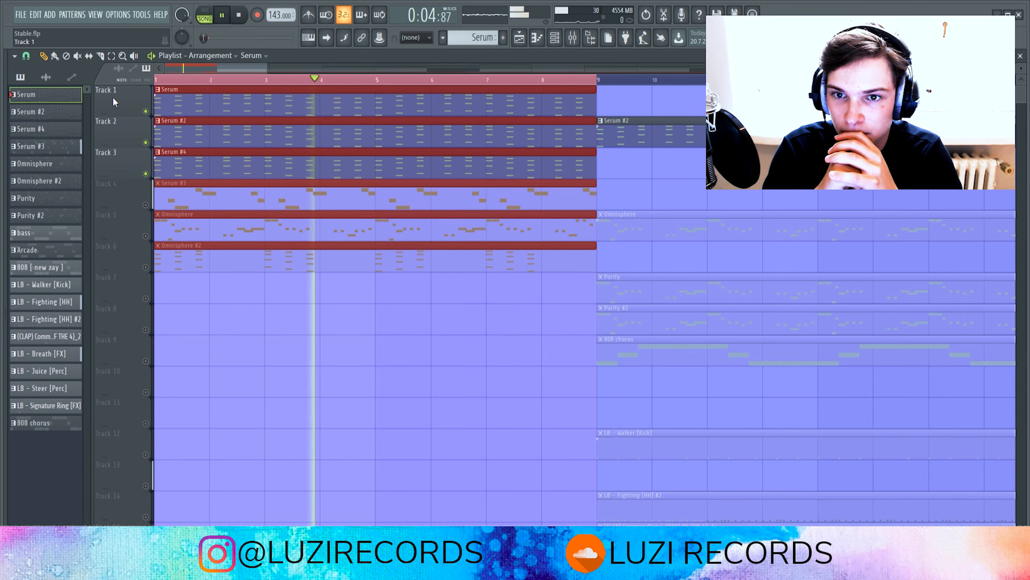
pyautogui.press('space')
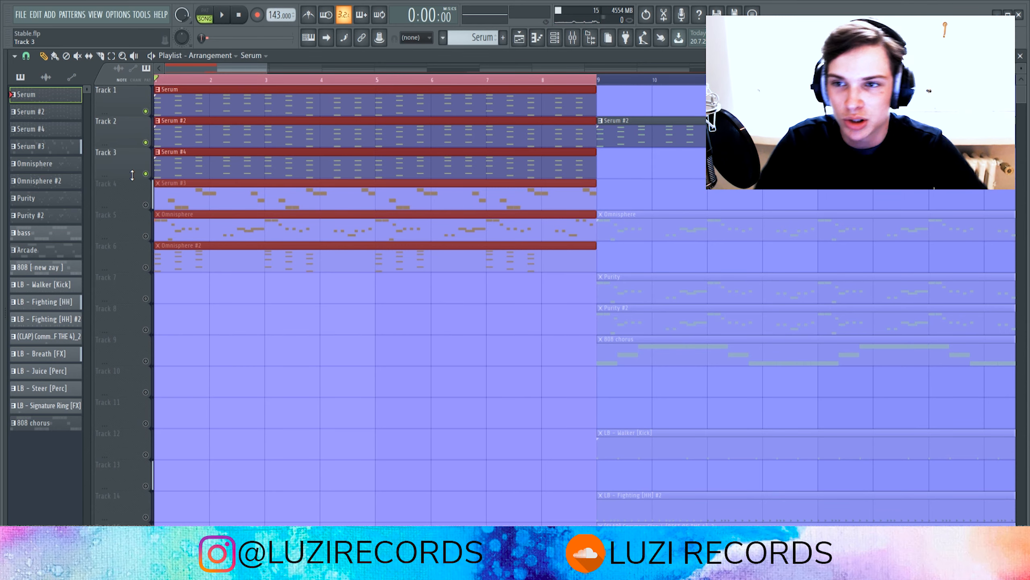
# Solo Track 1 for playback and unmute tracks 2 and 3 to compare it with the layered Serum chords
pyautogui.keyDown('ctrl'); pyautogui.click(146, 111); pyautogui.keyUp('ctrl')
pyautogui.press('space')
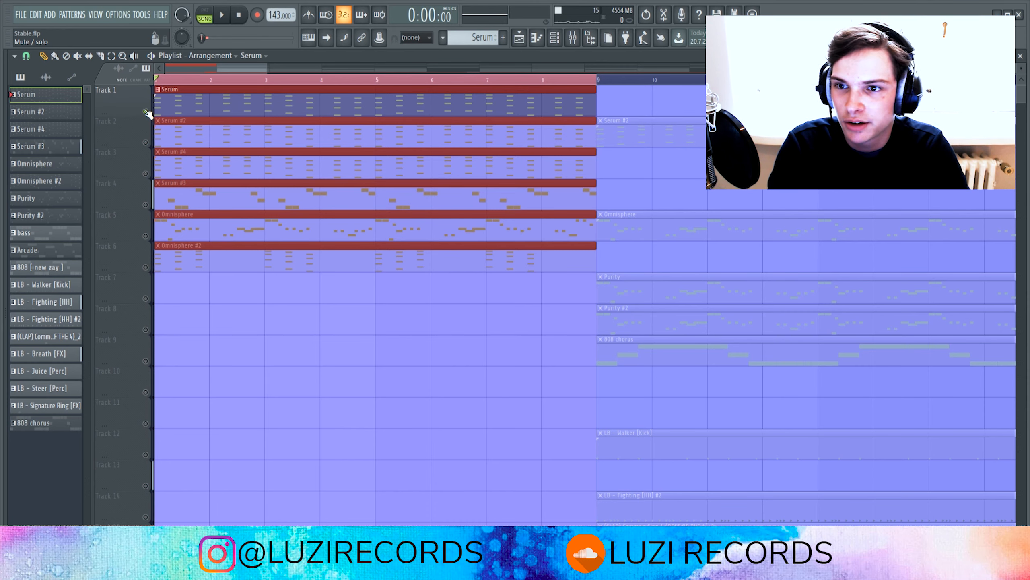
pyautogui.click(146, 143)
pyautogui.click(145, 174)
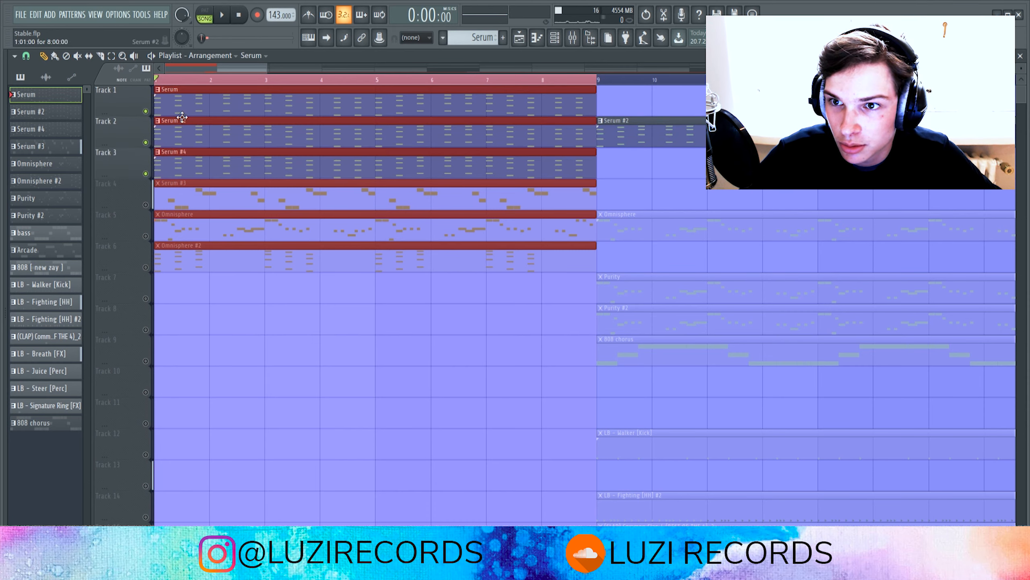
pyautogui.click(290, 81)
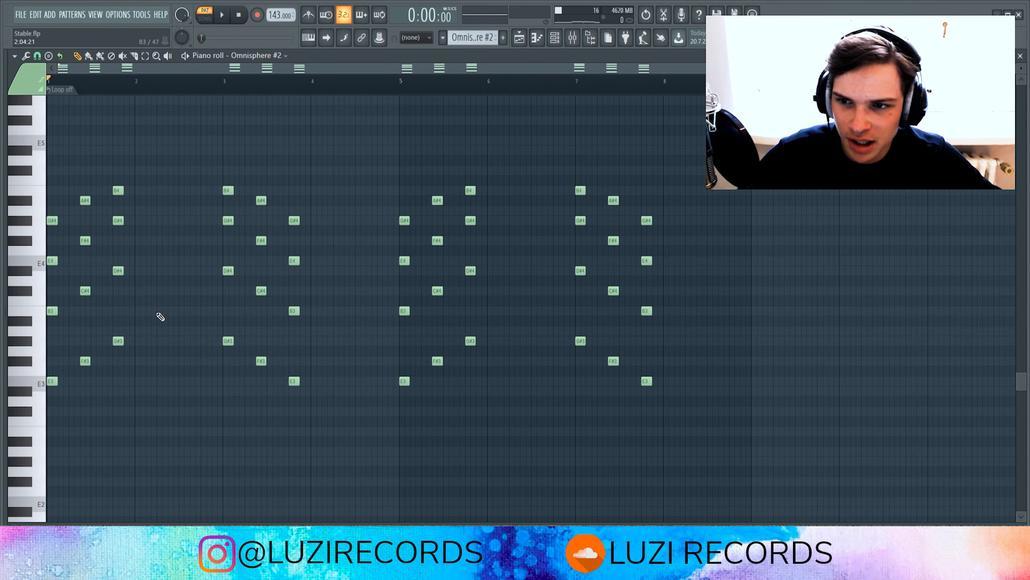
# Listen to the Omnisphere #2 chord pattern on its own in the piano roll
pyautogui.moveTo(160, 317); pyautogui.dragTo(77, 264)
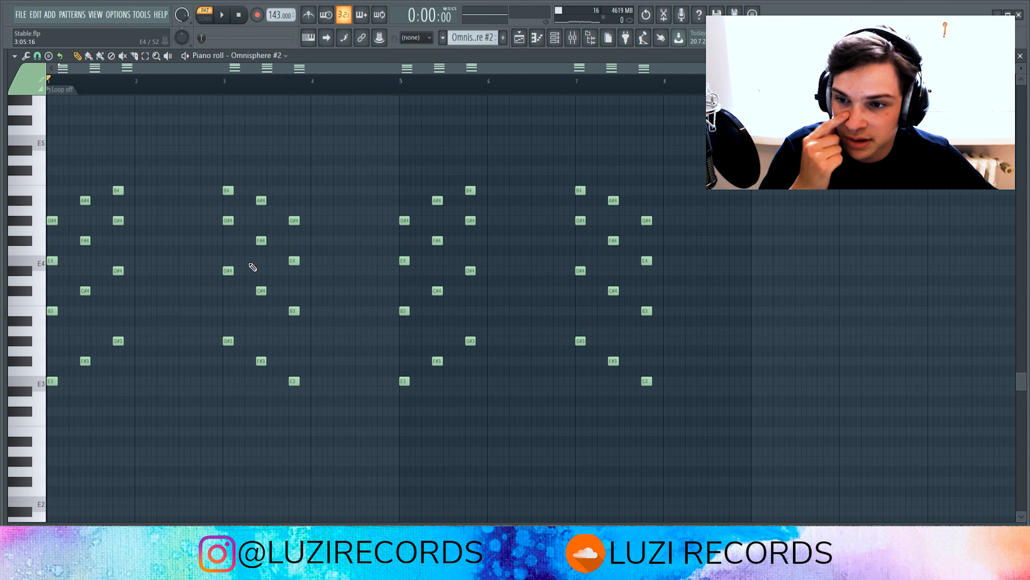
pyautogui.press('space')
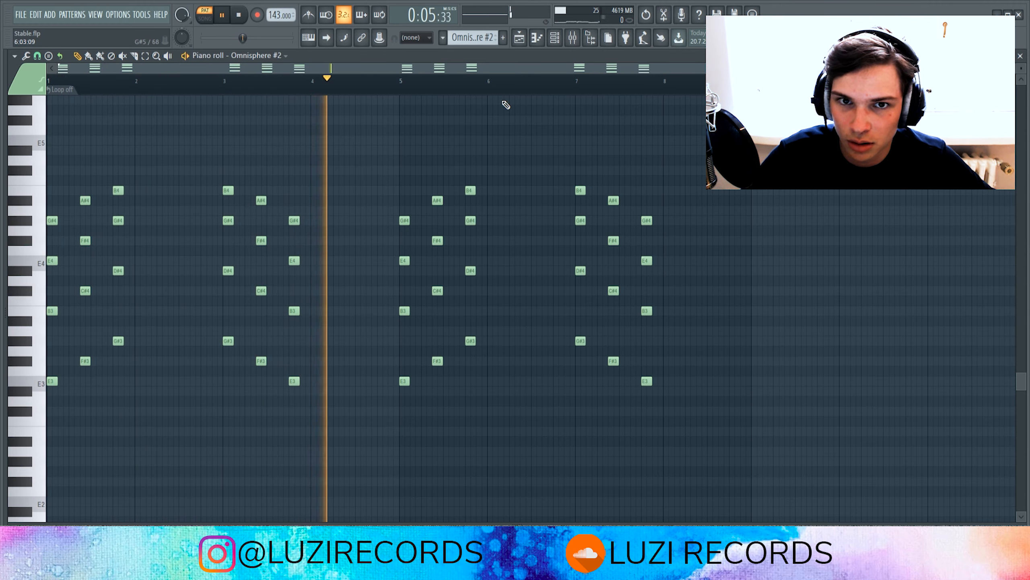
pyautogui.press('space')
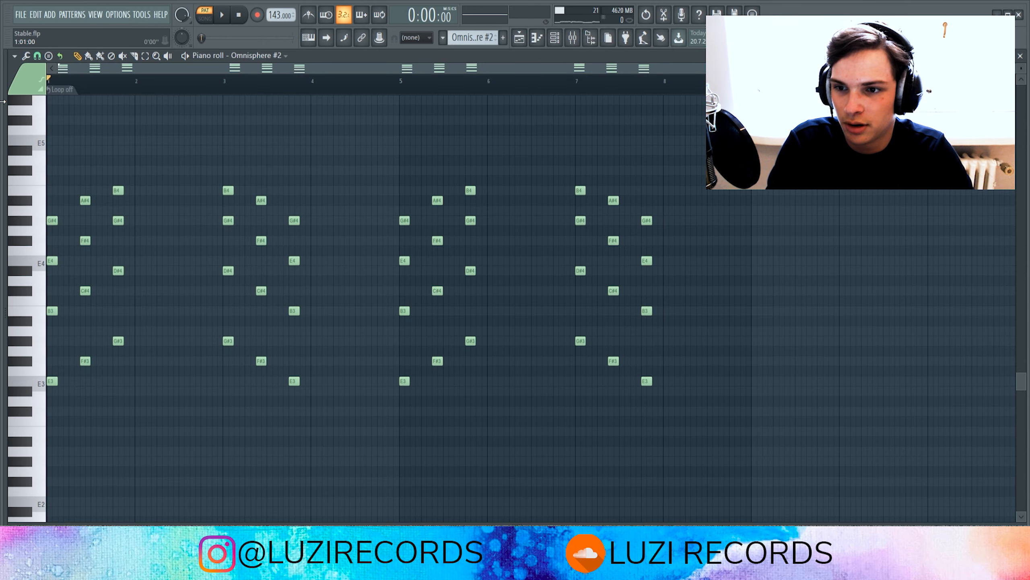
# Listen to the Serum #3 pattern on its own and together with tracks 1 to 3 and 6 in the playlist
pyautogui.press('F5')
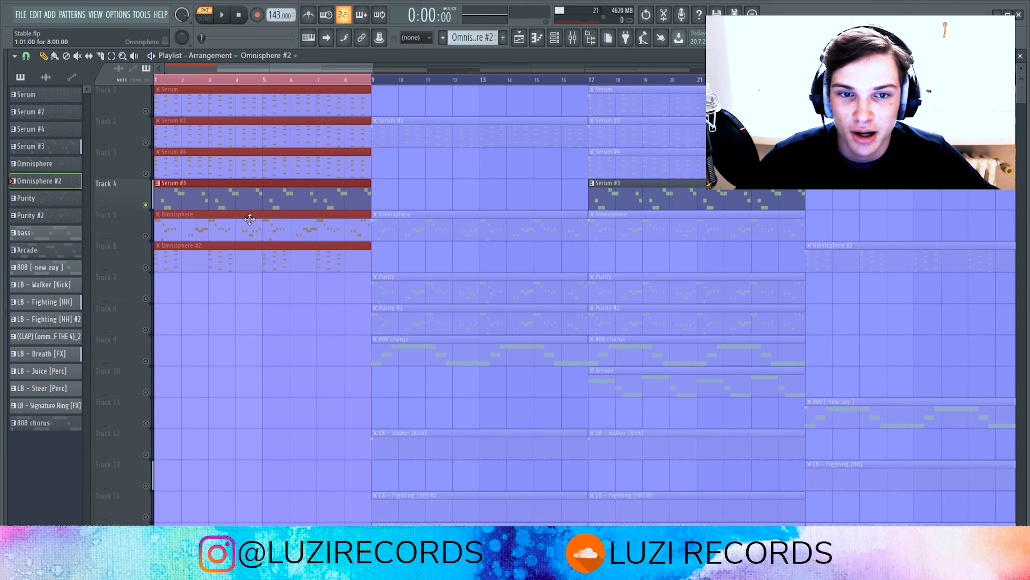
pyautogui.doubleClick(237, 205)
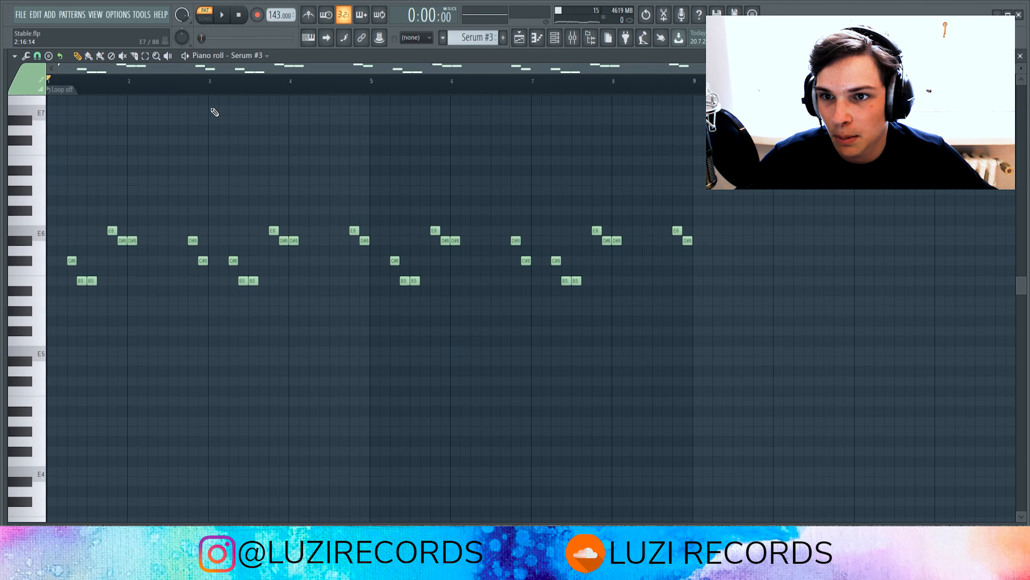
pyautogui.scroll(2, 183, 152)
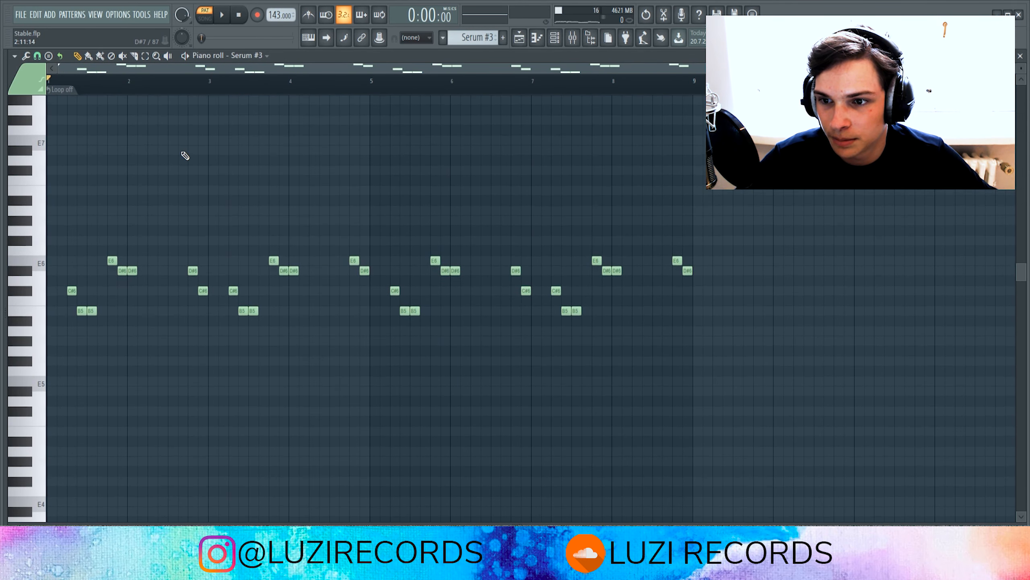
pyautogui.click(186, 58)
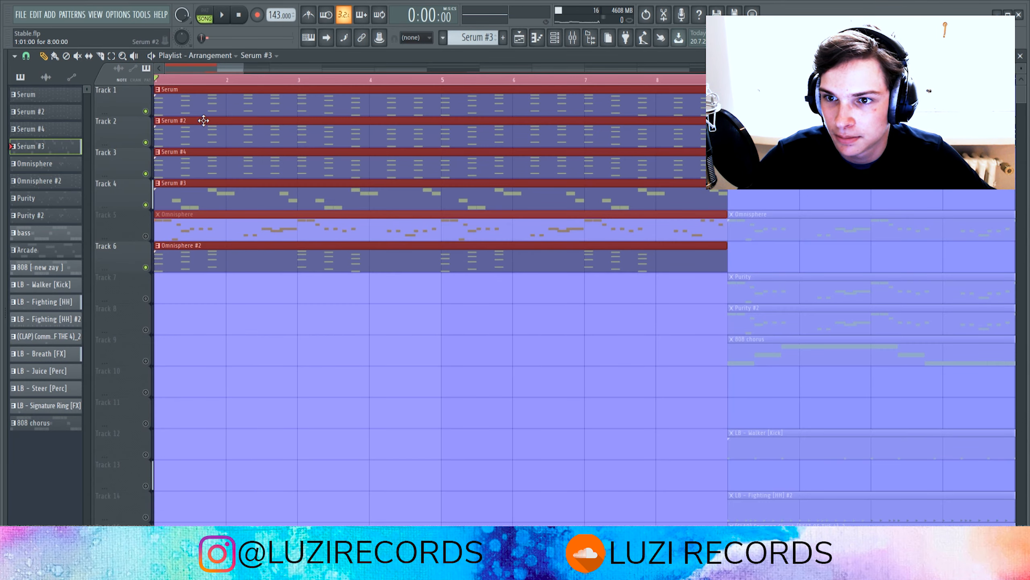
pyautogui.press('space')
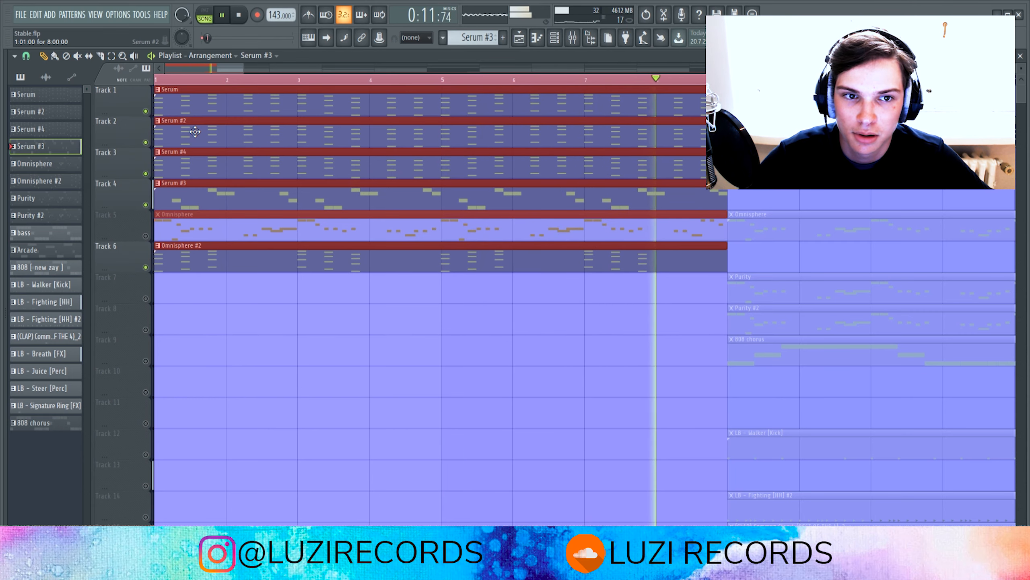
pyautogui.press('space')
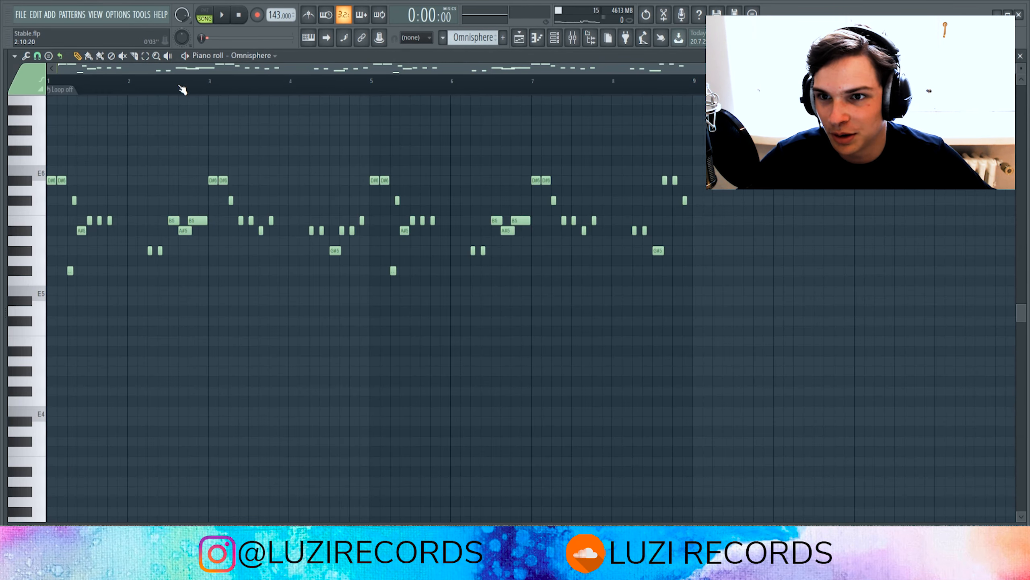
# Listen to the Omnisphere melody pattern on its own in the piano roll
pyautogui.scroll(3, 183, 90)
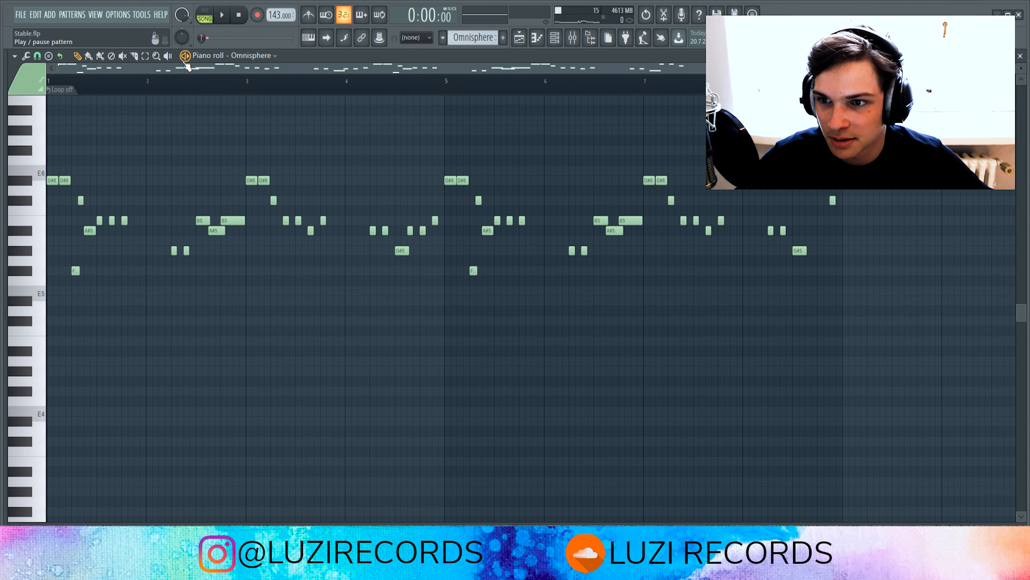
pyautogui.press('space')
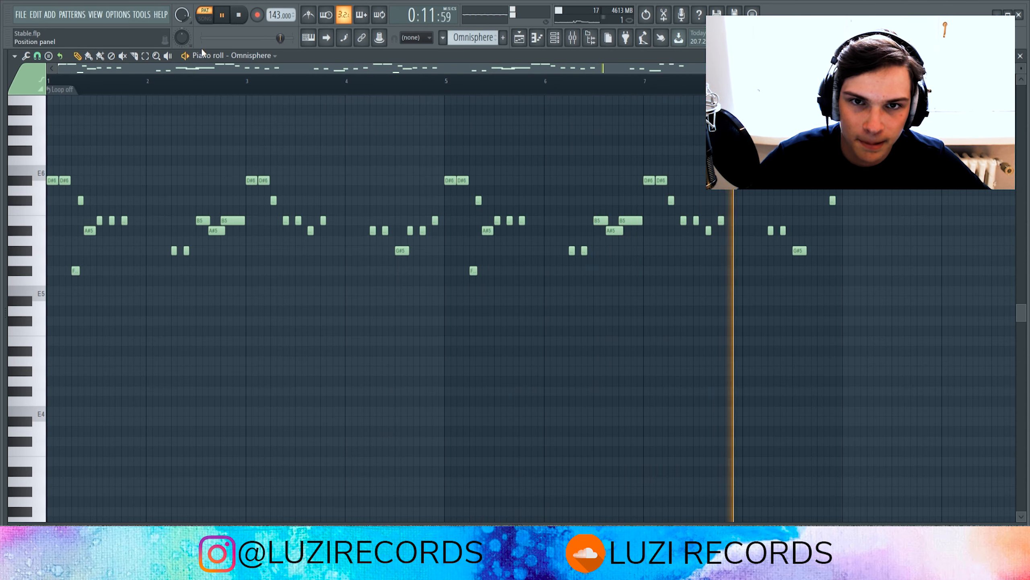
pyautogui.press('space')
# Unmute all tracks in the playlist and play the first eight bars of the arrangement
pyautogui.press('F5')
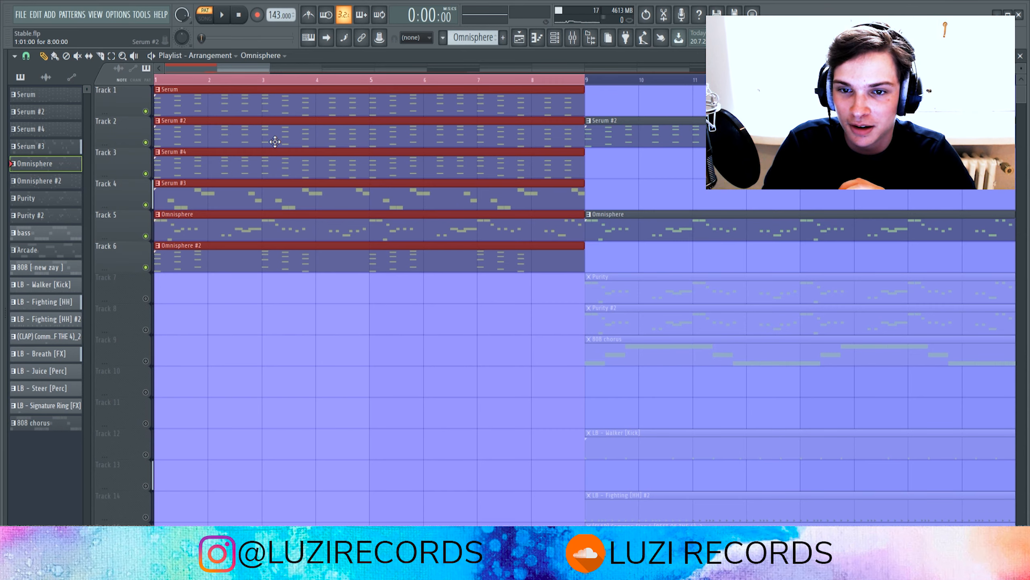
pyautogui.rightClick(145, 236)
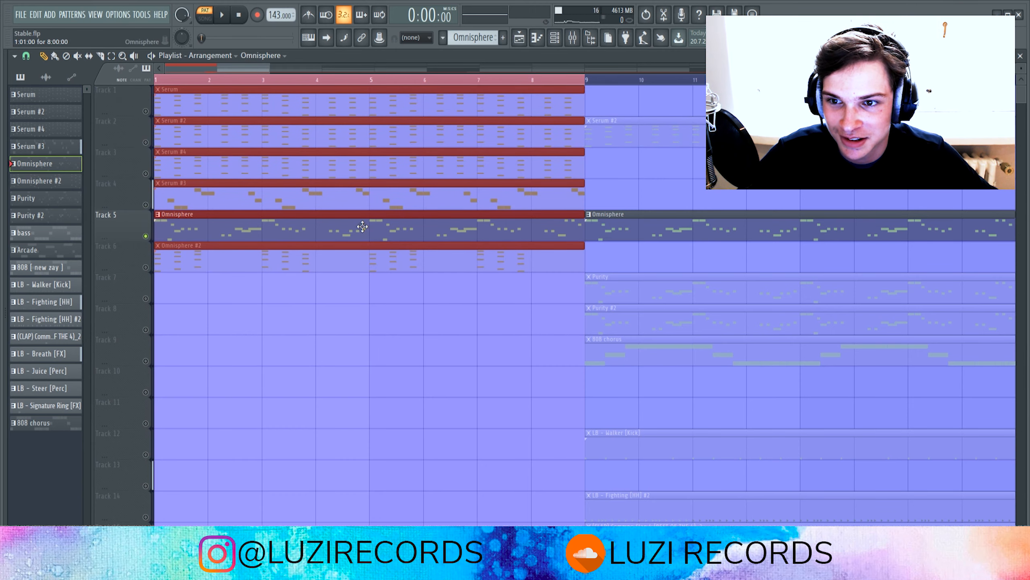
pyautogui.rightClick(145, 236)
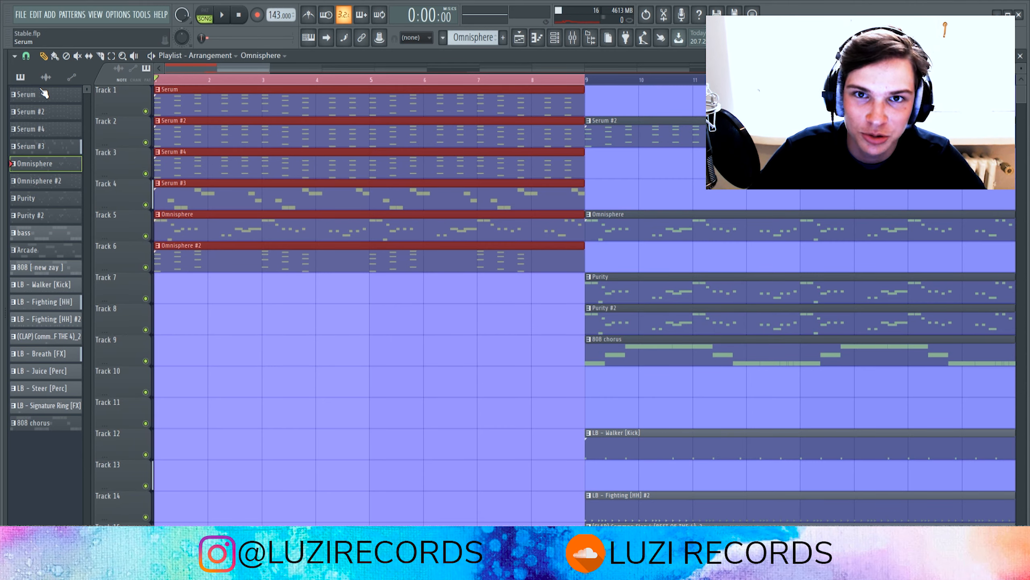
pyautogui.press('space')
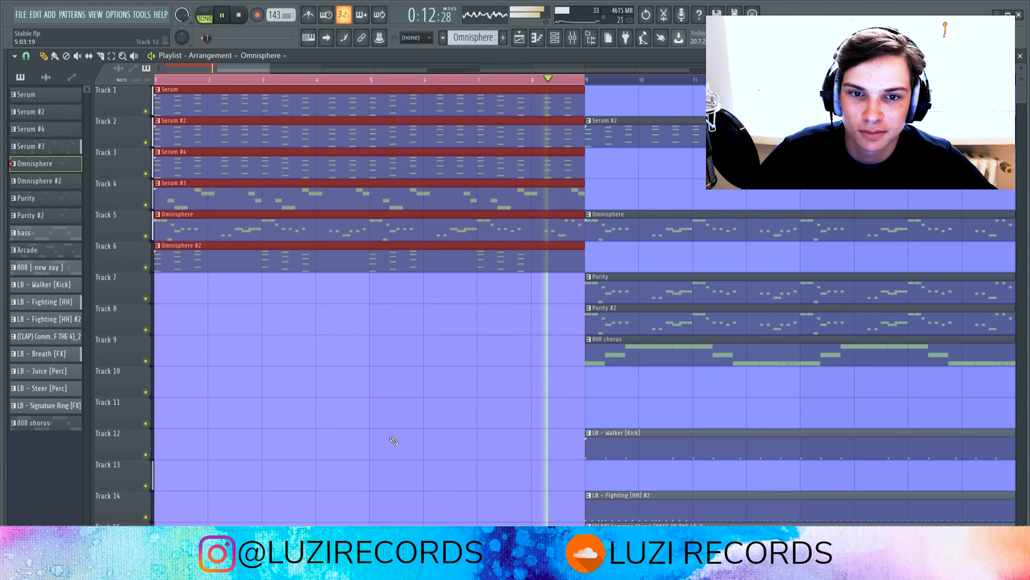
# Stop playback and isolate tracks 7 and 8 with the Purity and Purity #2 patterns in the playlist
pyautogui.scroll(-1, 392, 438)
pyautogui.press('space')
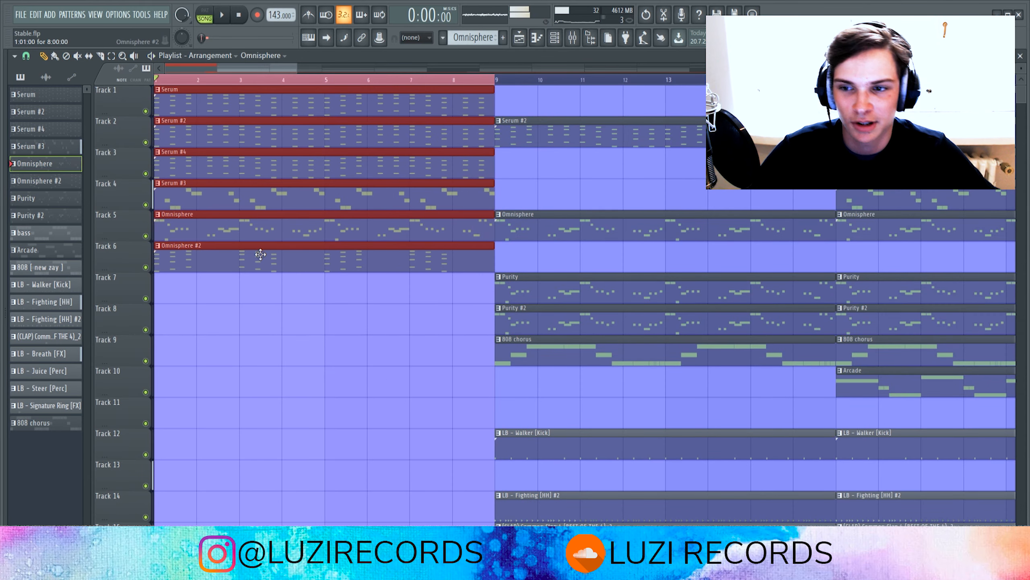
pyautogui.rightClick(148, 300)
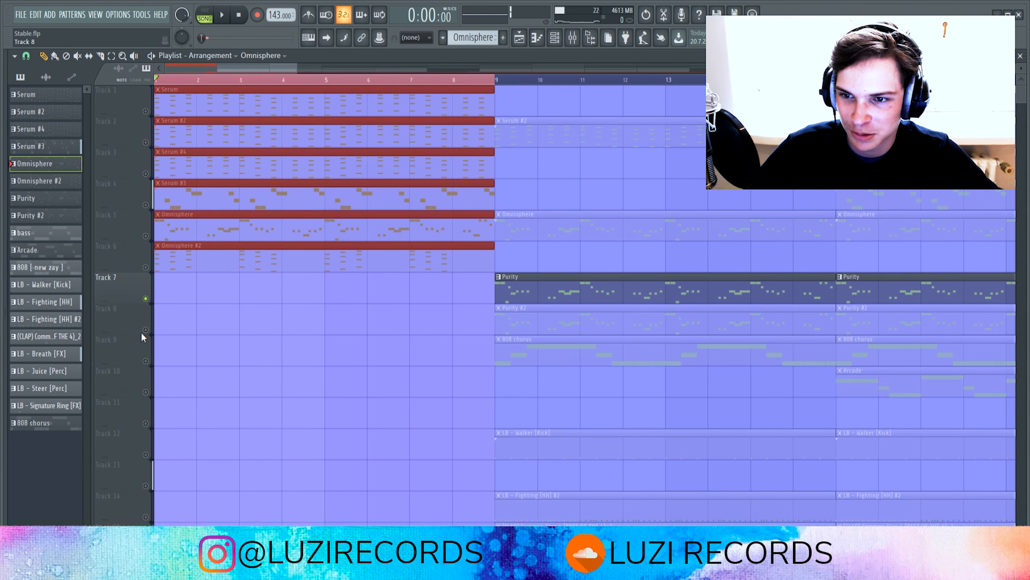
pyautogui.rightClick(145, 330)
pyautogui.scroll(1, 375, 317)
pyautogui.click(147, 299)
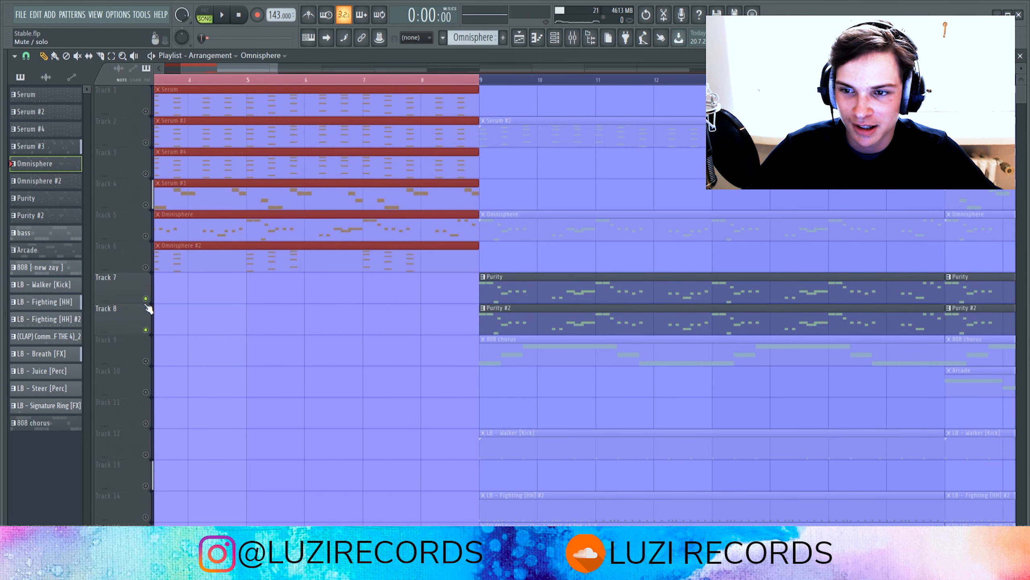
pyautogui.click(146, 329)
pyautogui.scroll(-2, 274, 337)
pyautogui.click(146, 330)
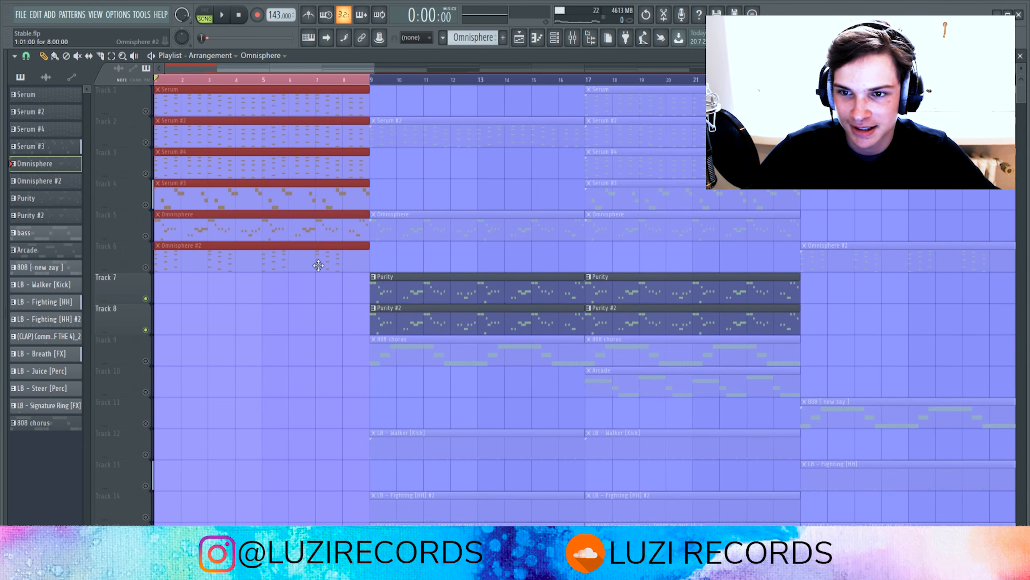
# Copy the Purity and Purity #2 clips from bars 9 to 16 into bars 1 to 8 and clear the selection
pyautogui.moveTo(331, 333); pyautogui.dragTo(424, 301)
pyautogui.moveTo(496, 319); pyautogui.dragTo(282, 318)
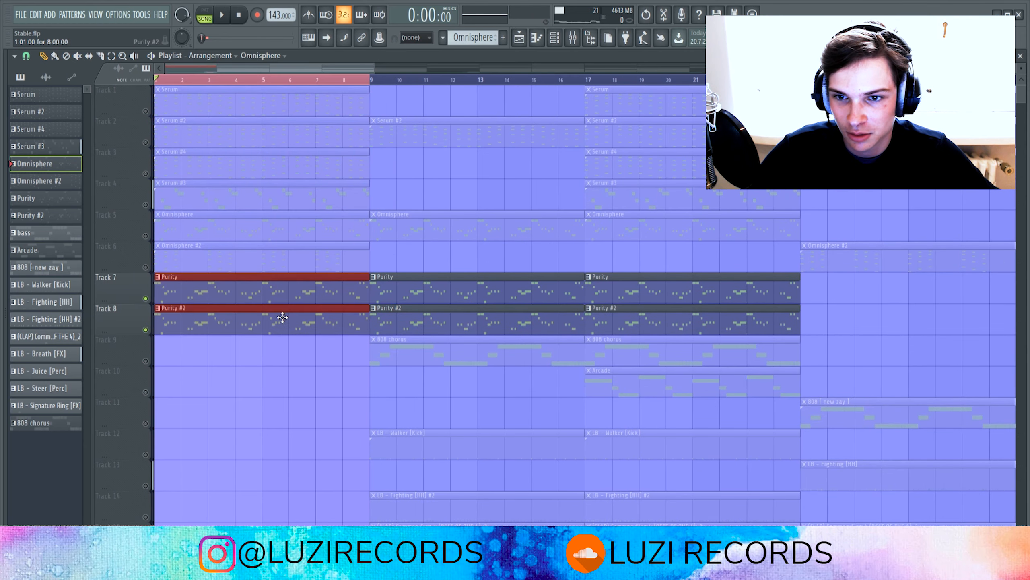
pyautogui.keyDown('ctrl'); pyautogui.click(227, 361); pyautogui.keyUp('ctrl')
# Listen to the Purity and Purity #2 layers together from bar 1 of the playlist
pyautogui.scroll(2, 230, 102)
pyautogui.hscroll(-2, 174, 68)
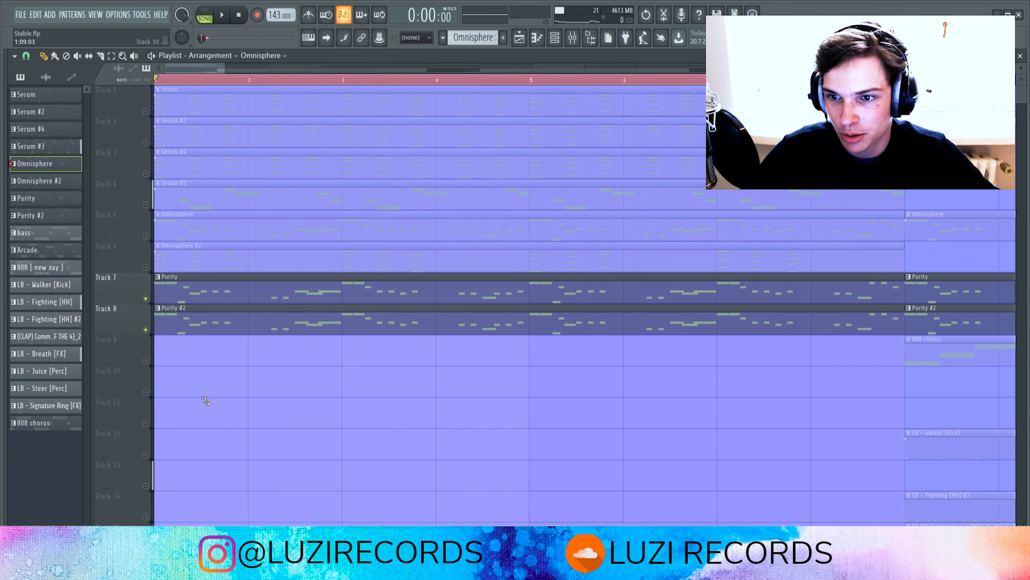
pyautogui.scroll(-3, 190, 258)
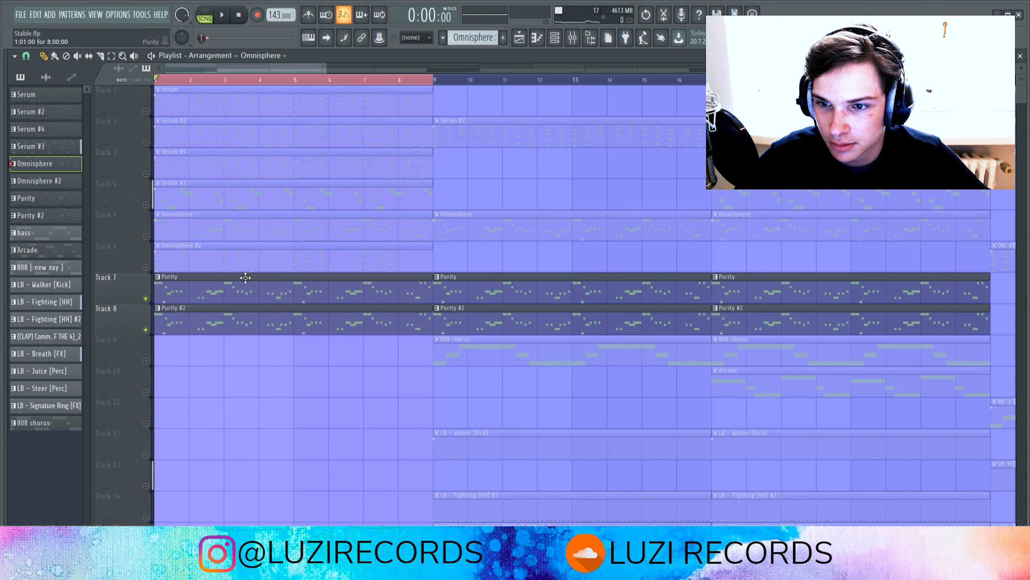
pyautogui.press('space')
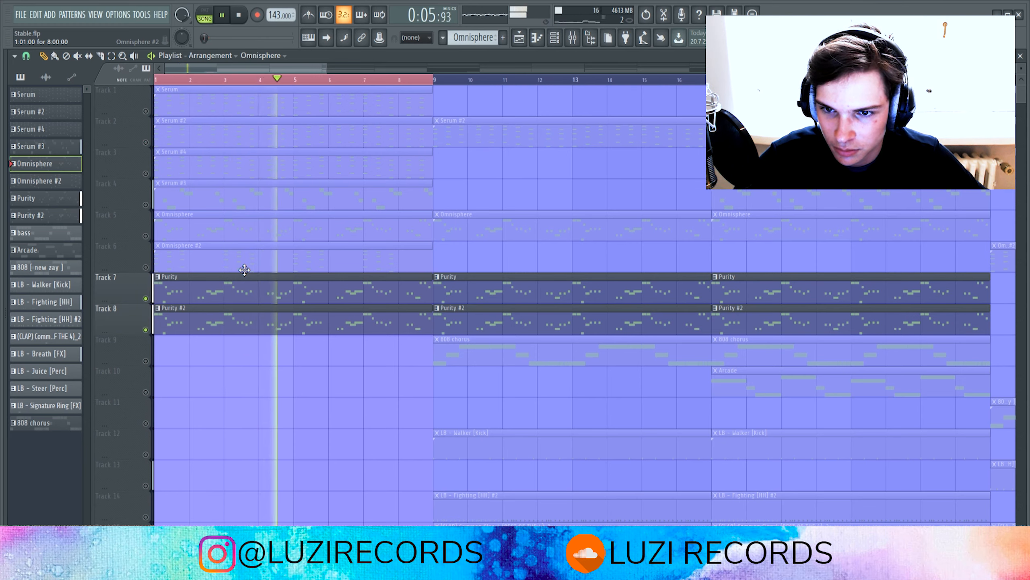
pyautogui.press('space')
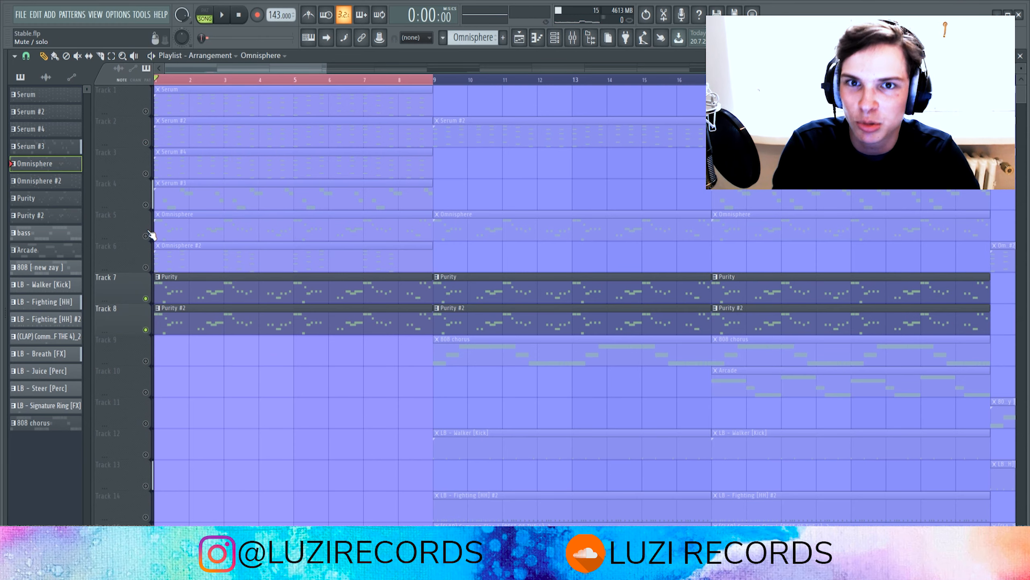
# Solo track 5 and listen to the Omnisphere melody alone from bar 1
pyautogui.keyDown('ctrl'); pyautogui.click(145, 235); pyautogui.keyUp('ctrl')
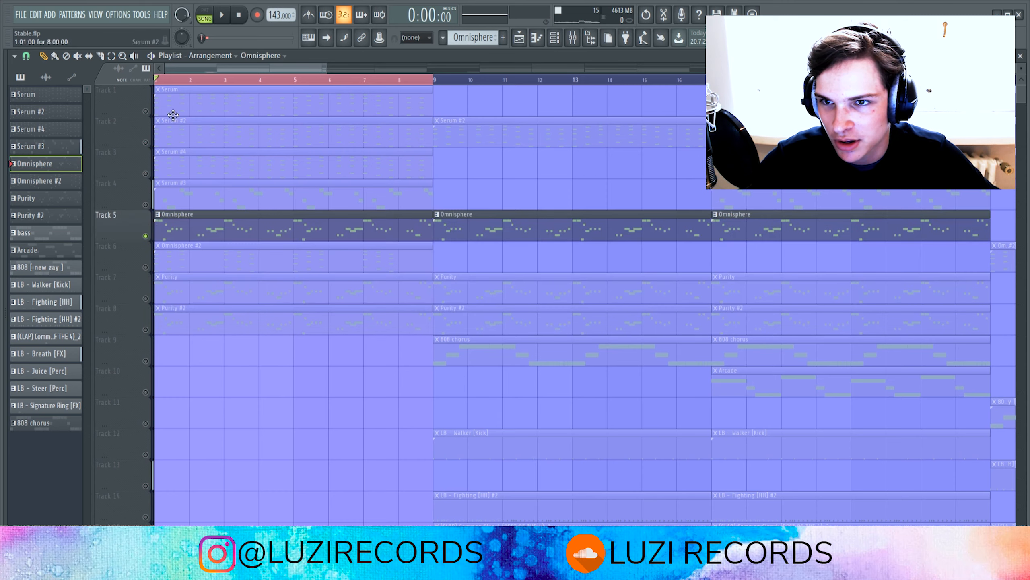
pyautogui.press('space')
pyautogui.press('space')
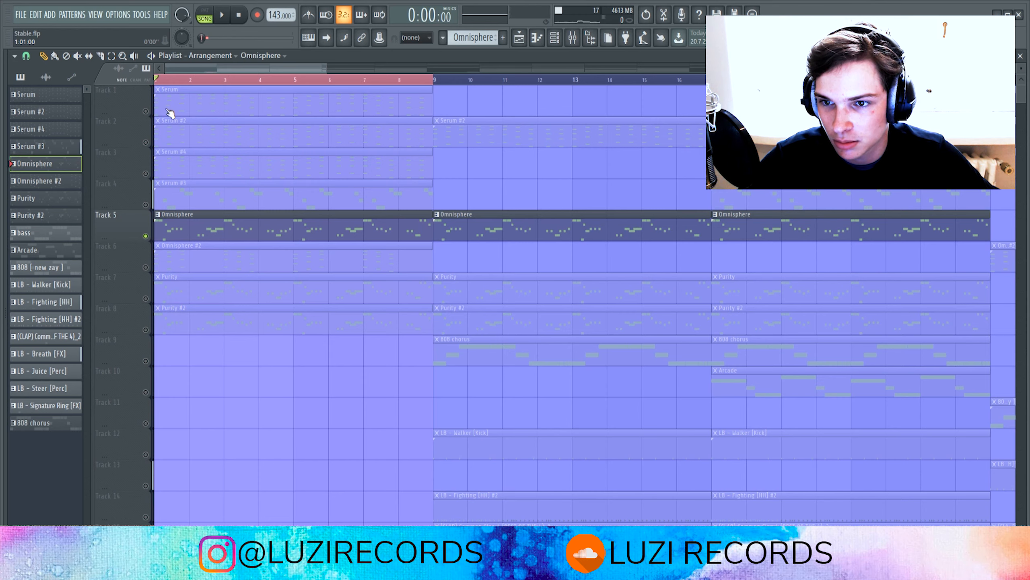
# Play the Omnisphere melody together with Purity and Purity #2, followed by the first eight bars with all tracks unmuted
pyautogui.click(146, 298)
pyautogui.click(145, 329)
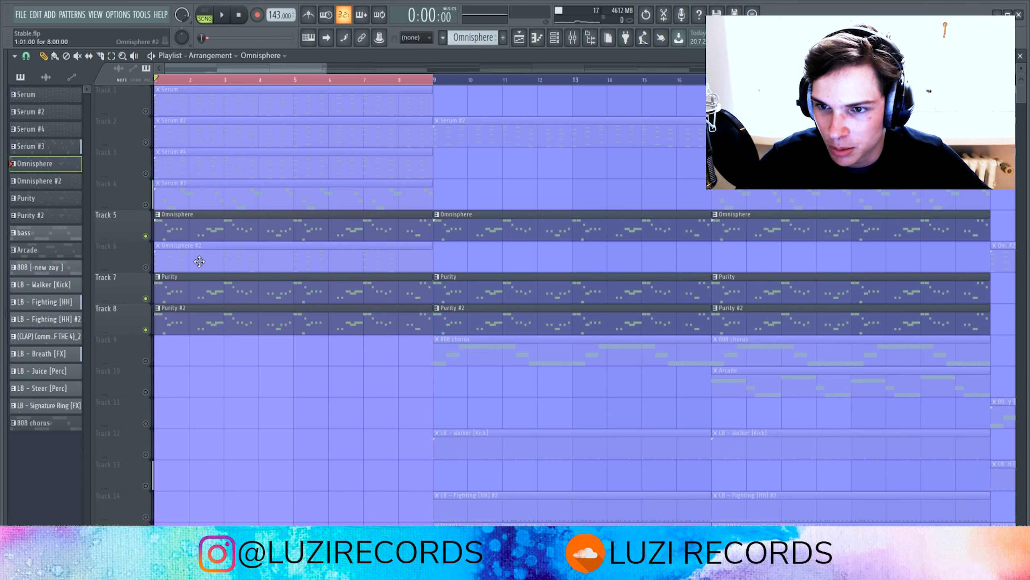
pyautogui.press('space')
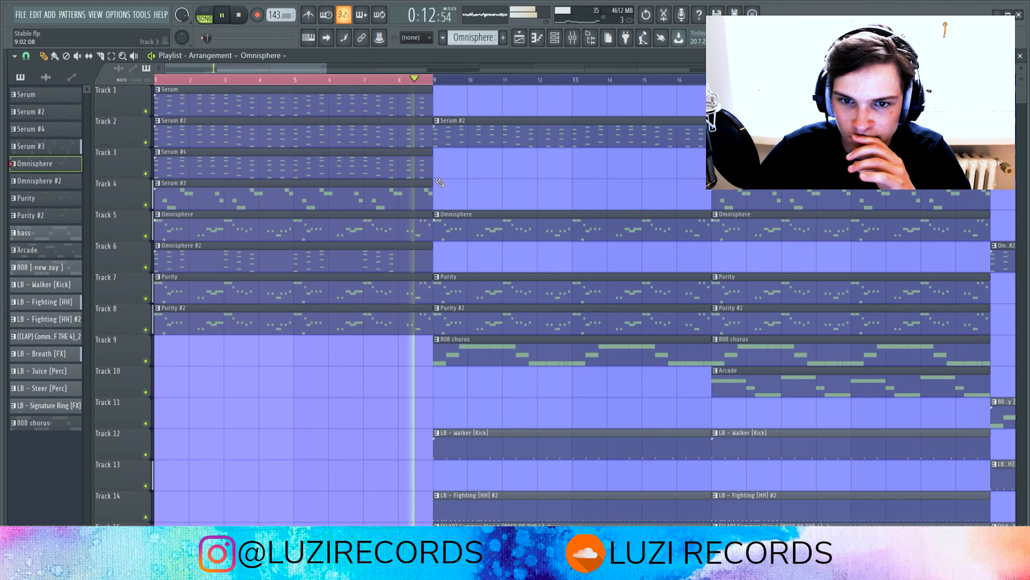
pyautogui.press('space')
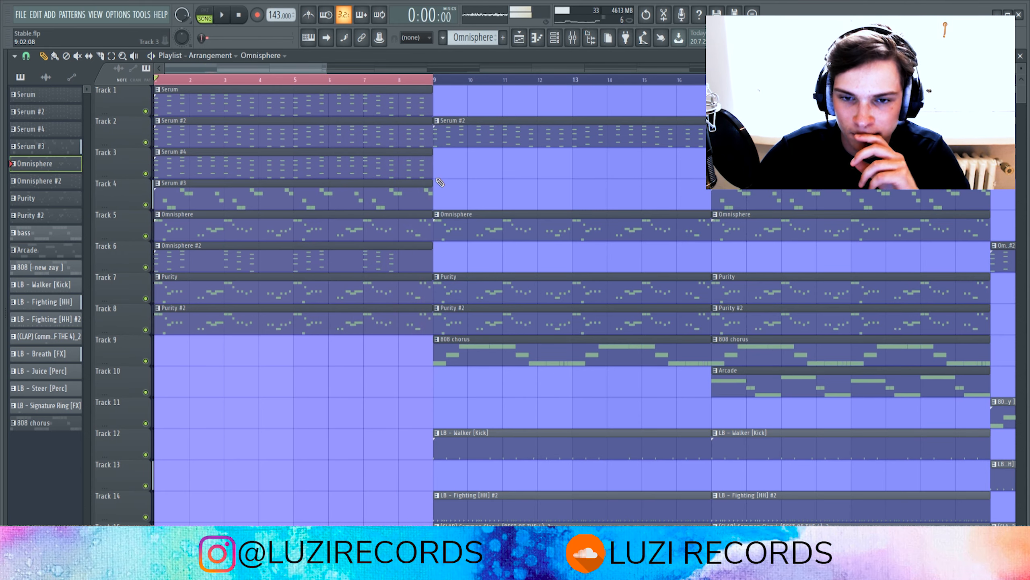
# Clear the eight-bar time selection and listen to the Arcade pattern on track 10 alone from bar 17
pyautogui.rightClick(385, 78)
pyautogui.scroll(-8, 198, 315)
pyautogui.scroll(1, 195, 315)
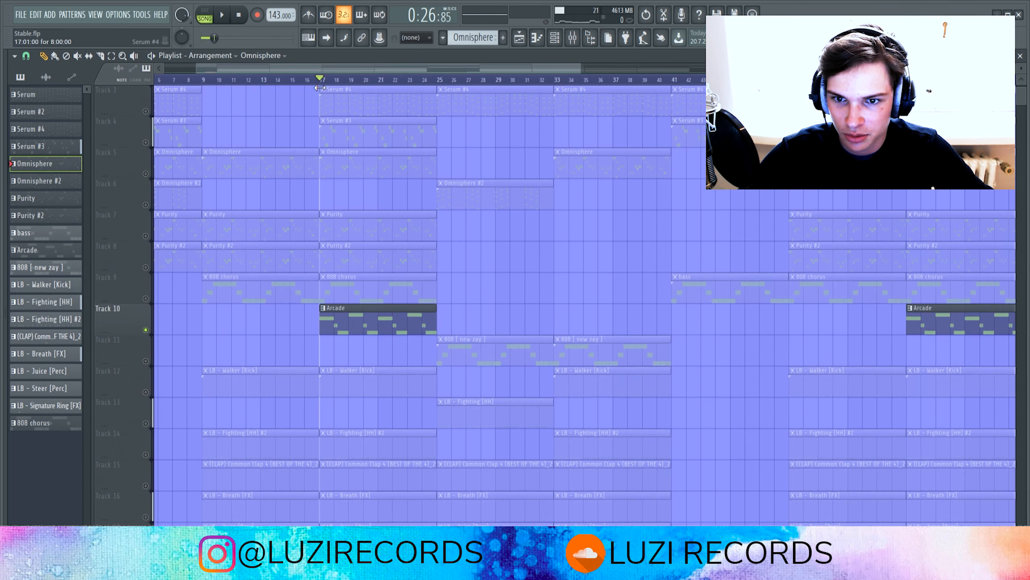
pyautogui.scroll(2, 320, 87)
pyautogui.press('space')
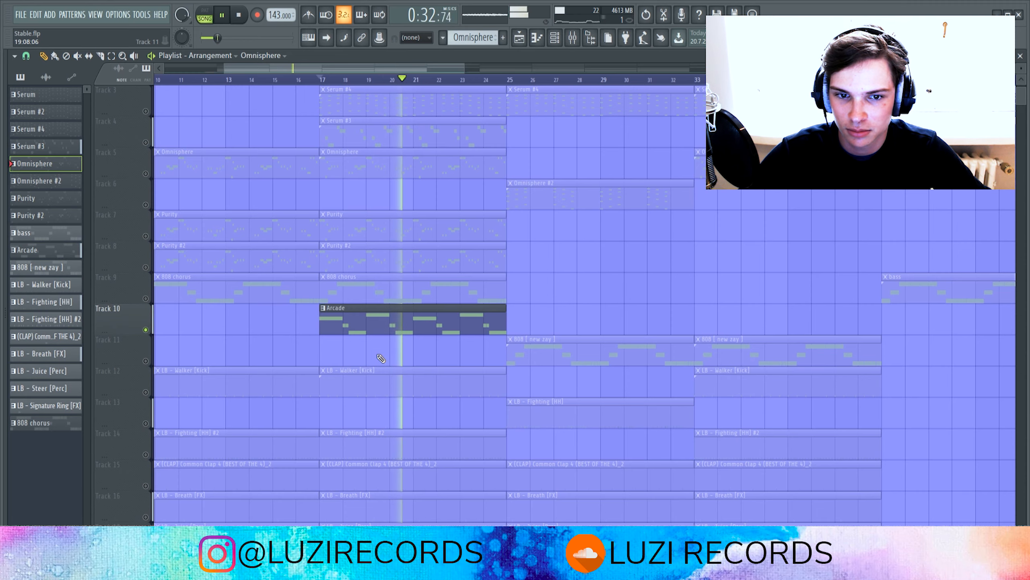
pyautogui.press('space')
pyautogui.scroll(-2, 337, 333)
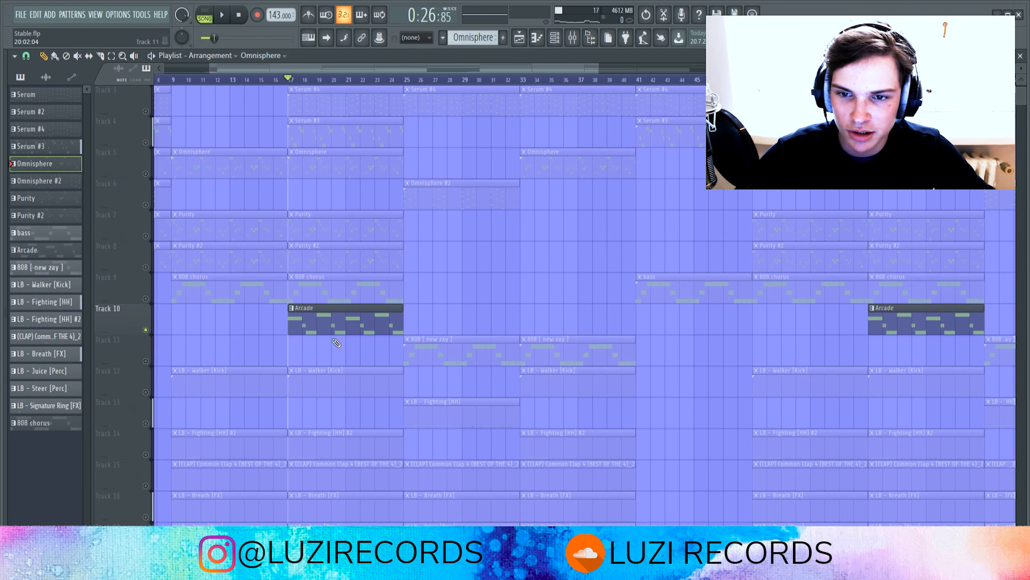
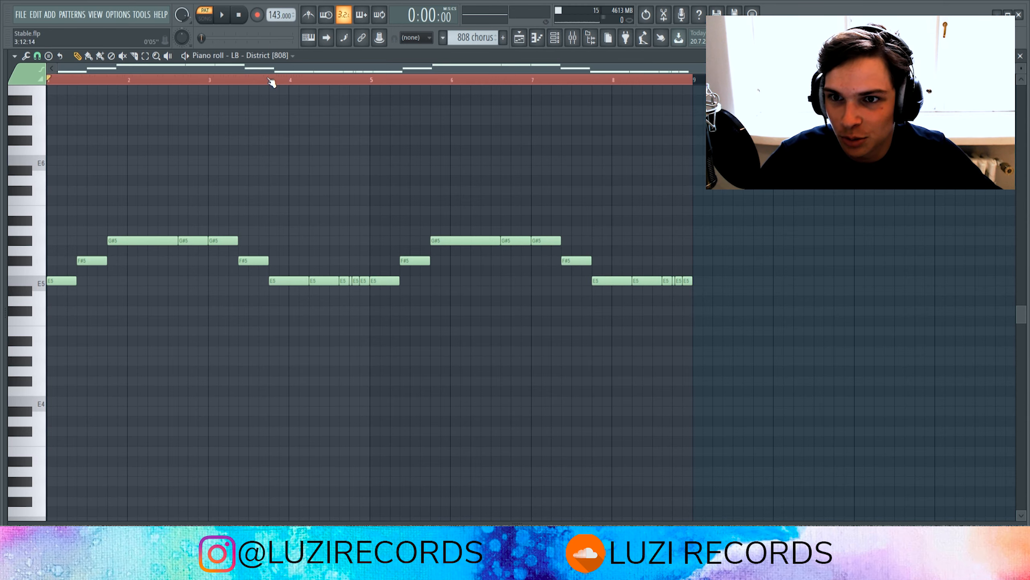
# Open the 808 chorus pattern from the playlist in the piano roll and listen to it
pyautogui.moveTo(118, 85)
pyautogui.mouseDown()
pyautogui.moveTo(137, 86)
pyautogui.moveTo(115, 82)
pyautogui.moveTo(110, 92)
pyautogui.moveTo(127, 93)
pyautogui.mouseUp()
pyautogui.click(520, 38)
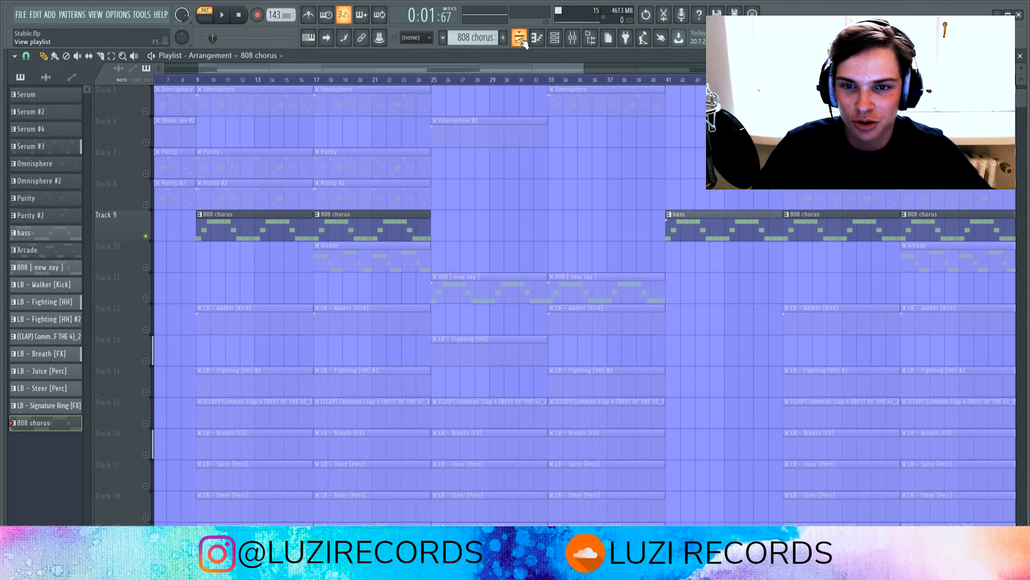
pyautogui.doubleClick(292, 225)
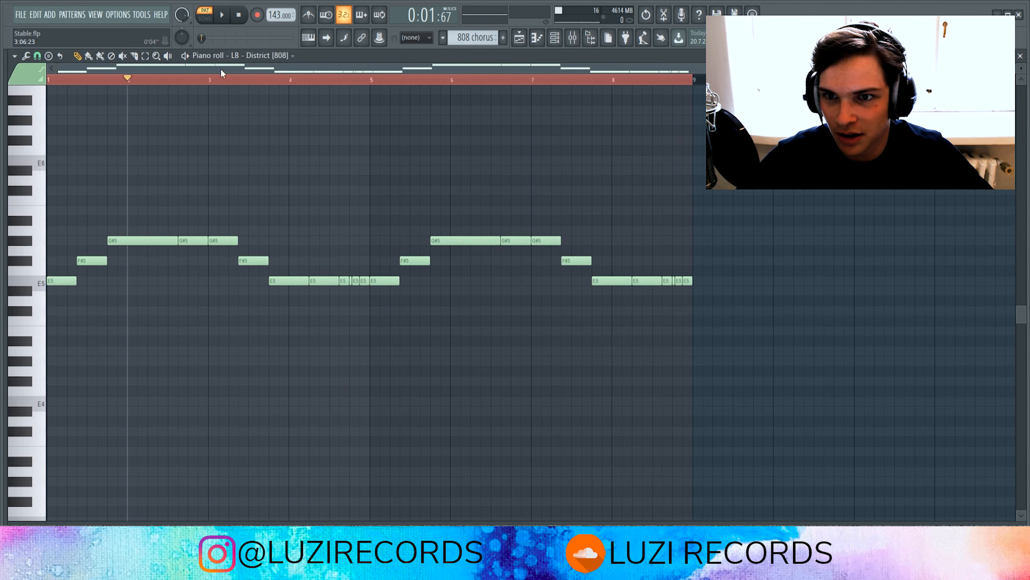
pyautogui.press('space')
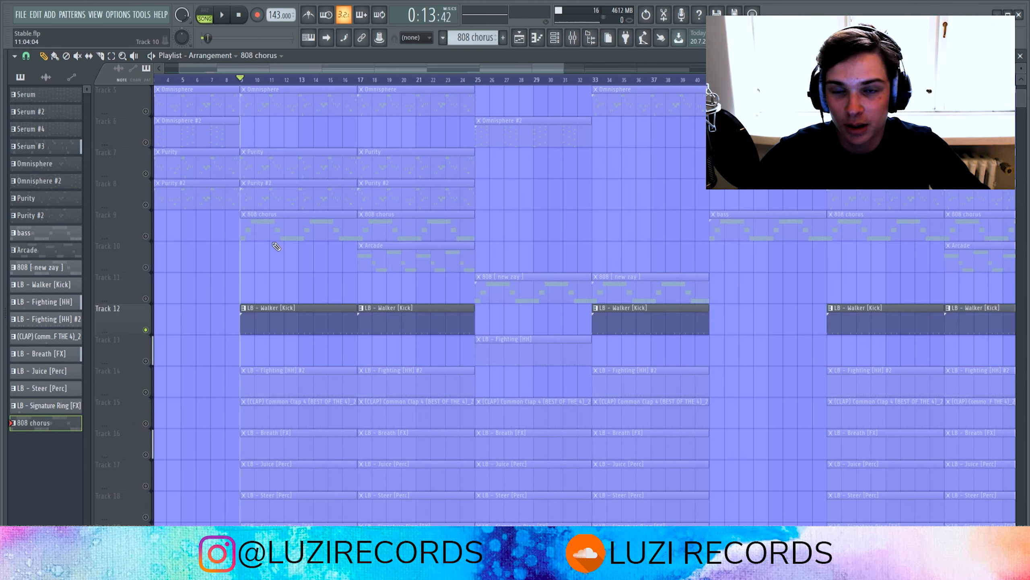
# Unmute track 9 and listen to the 808 chorus together with the Walker kick, including the section just before bar 12
pyautogui.scroll(2, 353, 70)
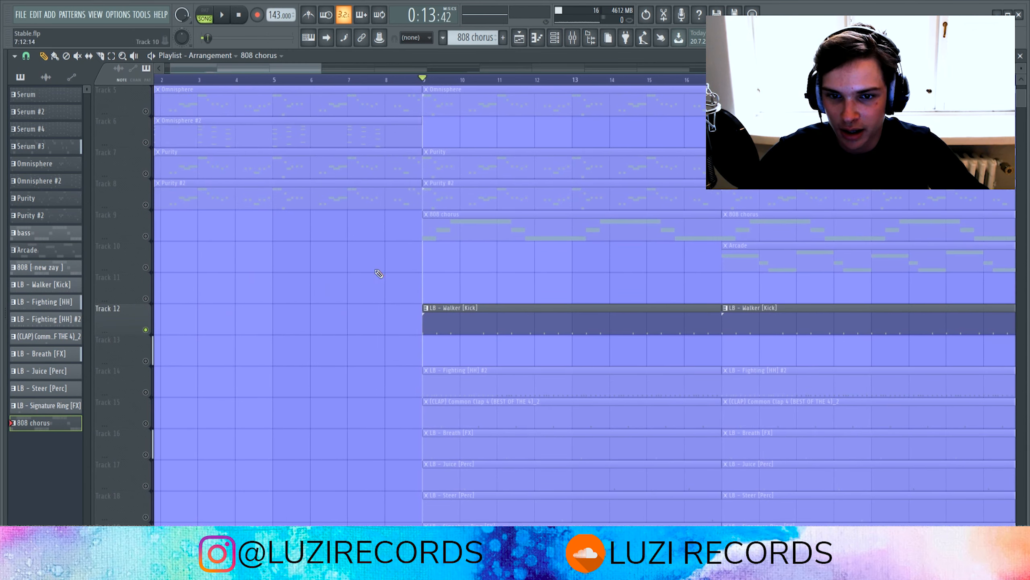
pyautogui.click(146, 236)
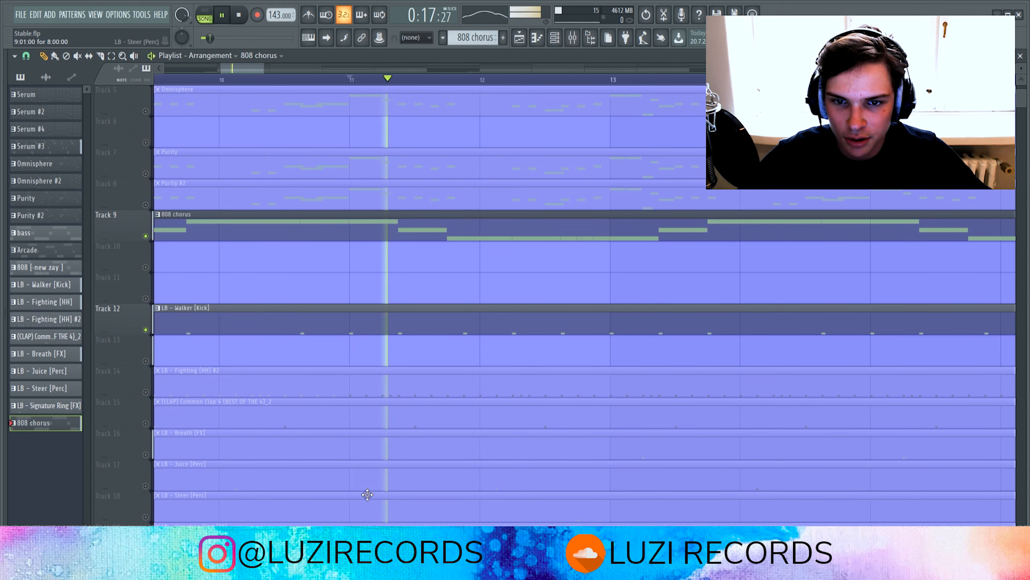
pyautogui.press('space')
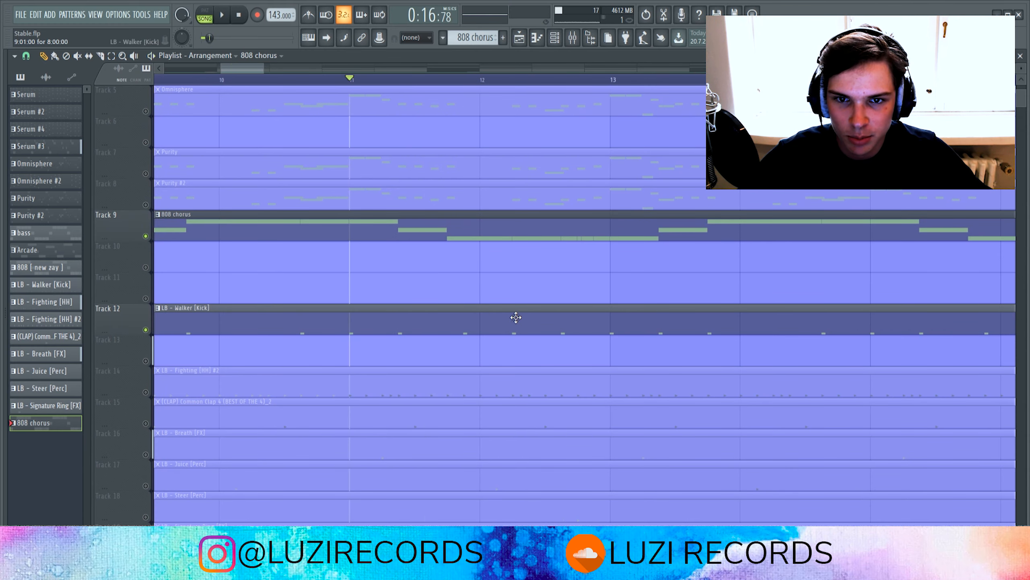
pyautogui.scroll(2, 487, 259)
pyautogui.click(451, 82)
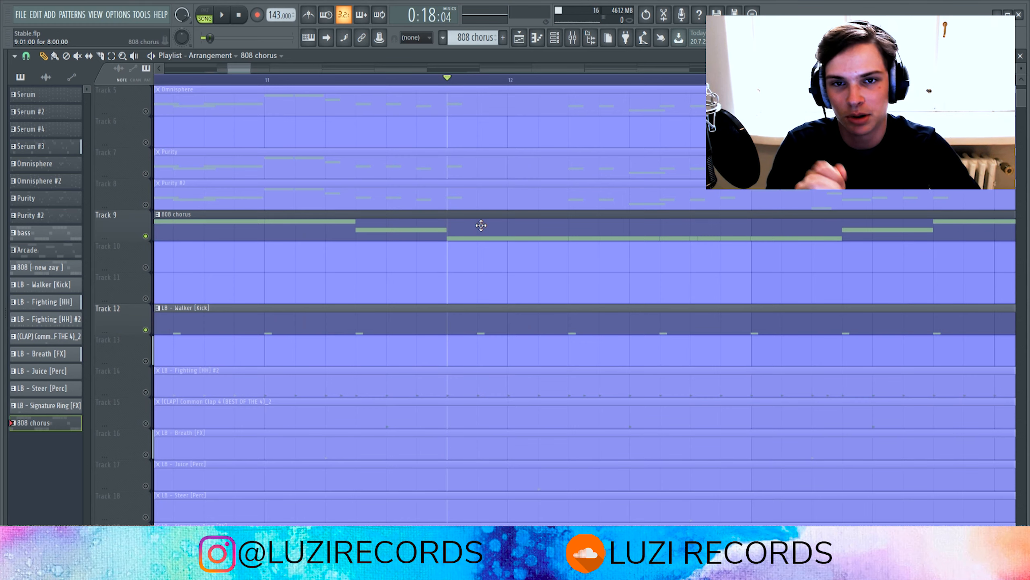
pyautogui.press('space')
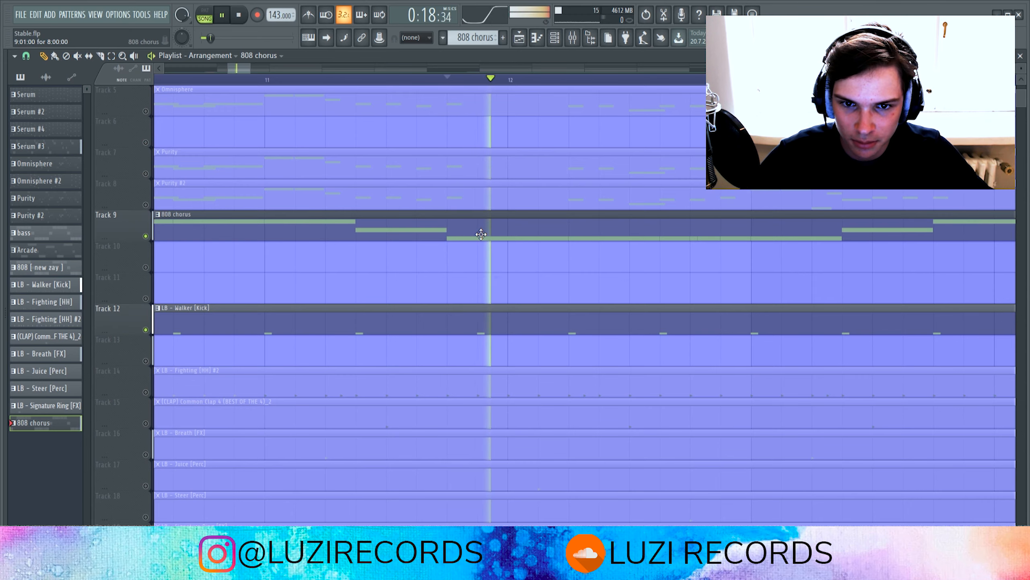
pyautogui.press('space')
# Unmute tracks 14 to 19, covering the hi-hat, clap, percussion and FX patterns, alongside the kick
pyautogui.scroll(-5, 444, 243)
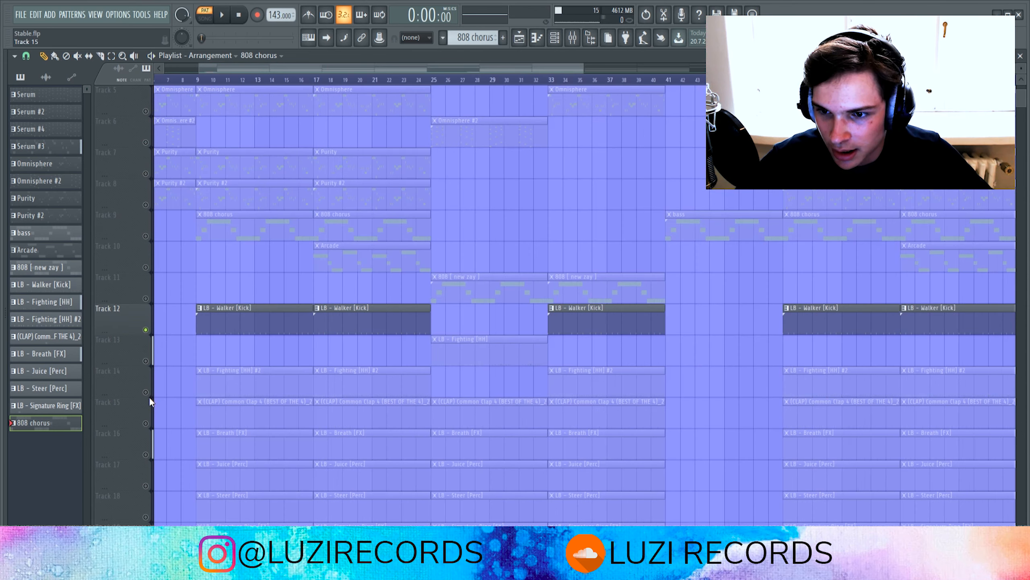
pyautogui.click(146, 392)
pyautogui.click(147, 424)
pyautogui.click(146, 454)
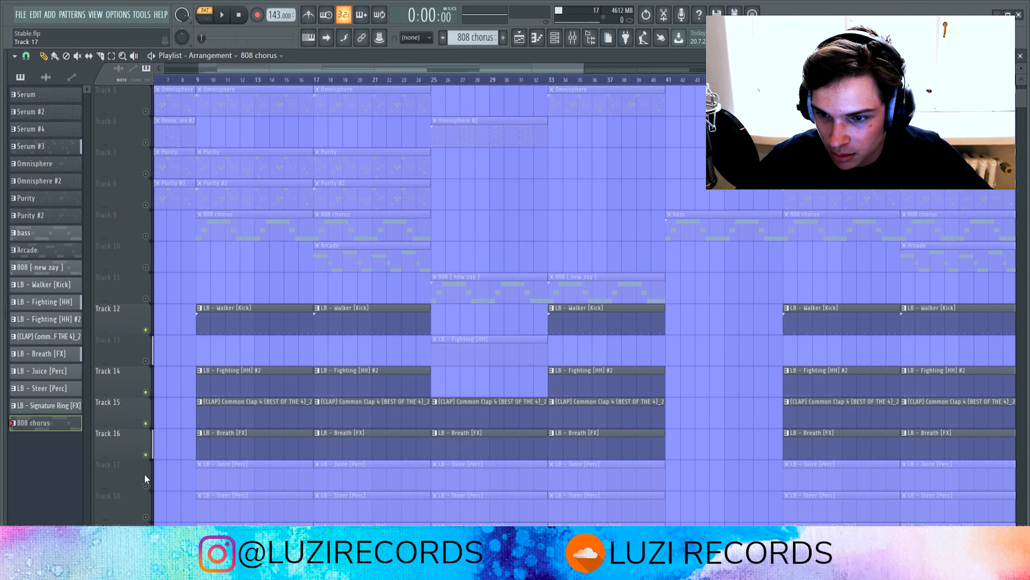
pyautogui.click(146, 486)
pyautogui.click(146, 517)
pyautogui.click(146, 548)
pyautogui.scroll(-4, 147, 548)
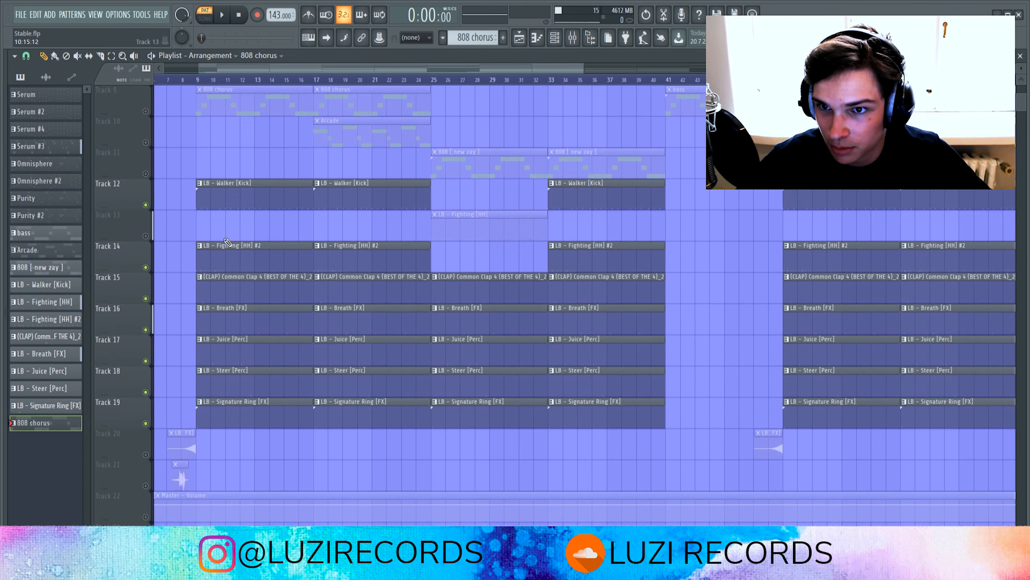
# Mute the kick on track 12 and listen to the remaining drum and FX layers from bar 9
pyautogui.moveTo(293, 68); pyautogui.dragTo(260, 85)
pyautogui.click(271, 80)
pyautogui.scroll(3, 272, 81)
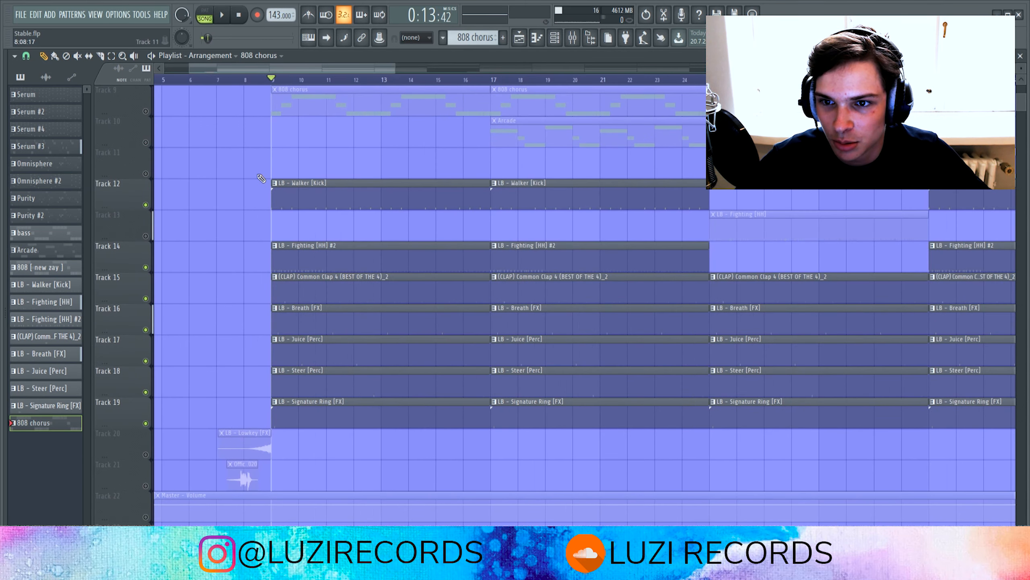
pyautogui.click(145, 204)
pyautogui.press('space')
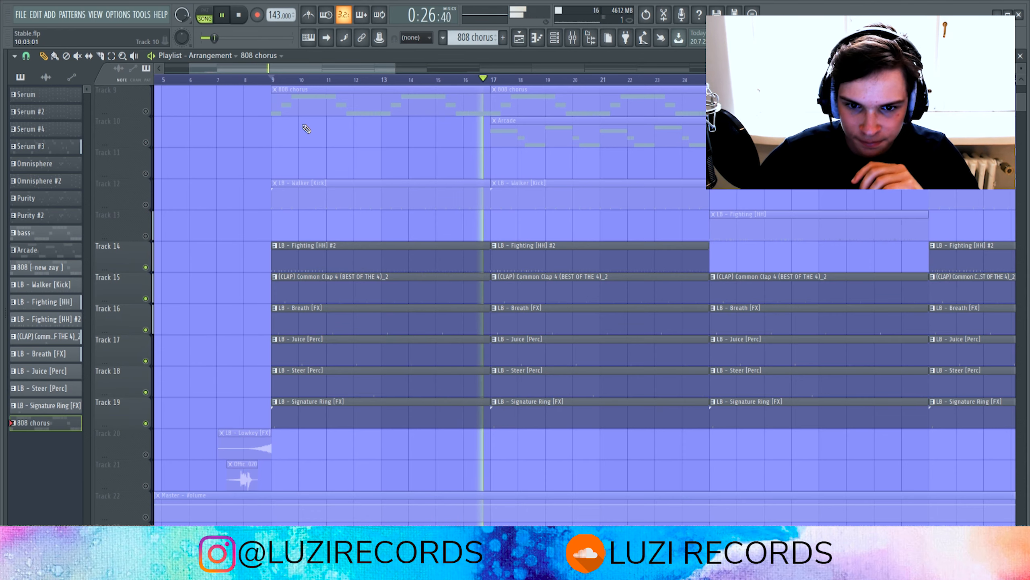
pyautogui.press('space')
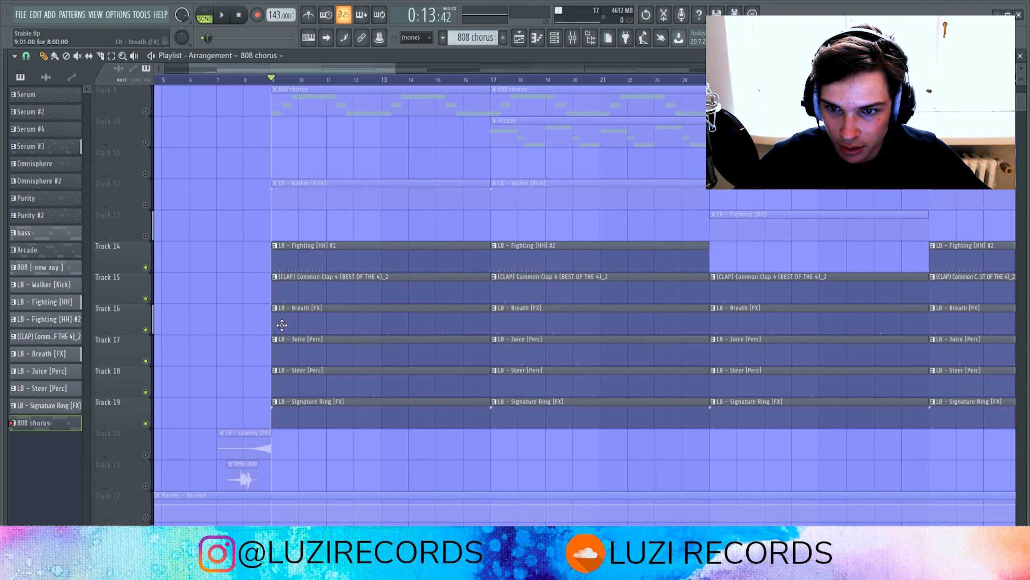
# Solo track 18 and listen to the Steer percussion alone around bar 12
pyautogui.scroll(2, 289, 325)
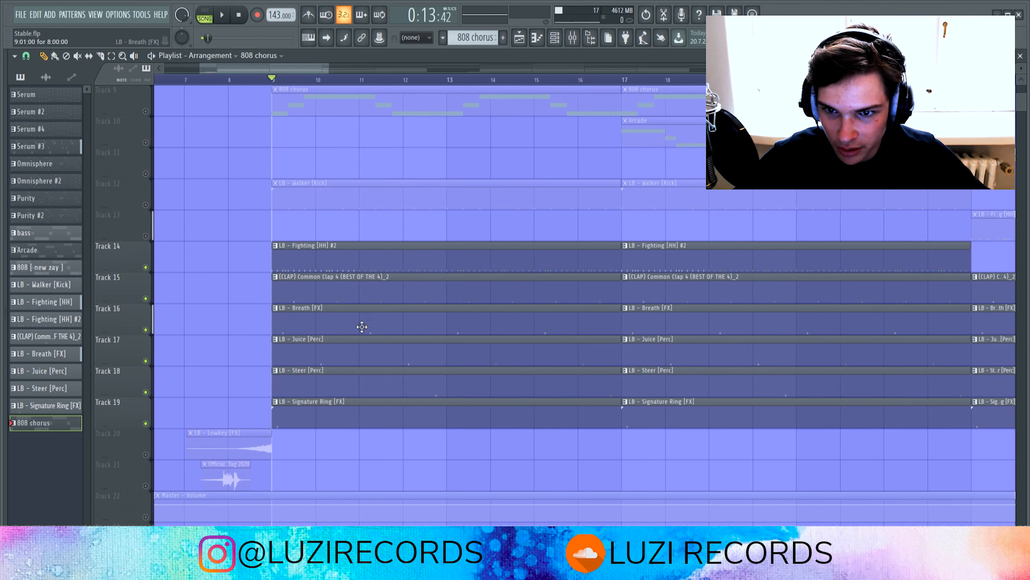
pyautogui.scroll(-1, 319, 325)
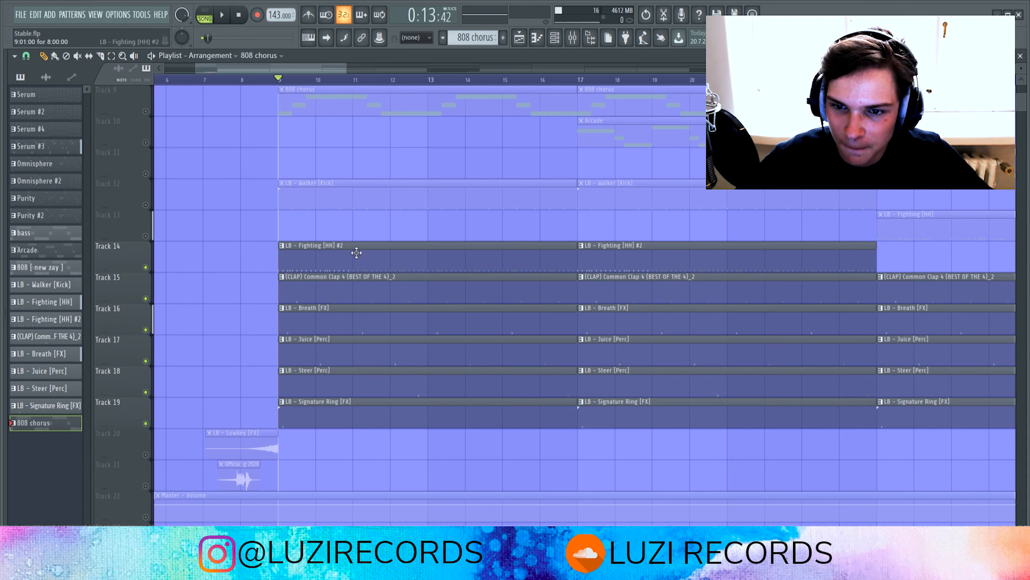
pyautogui.click(396, 80)
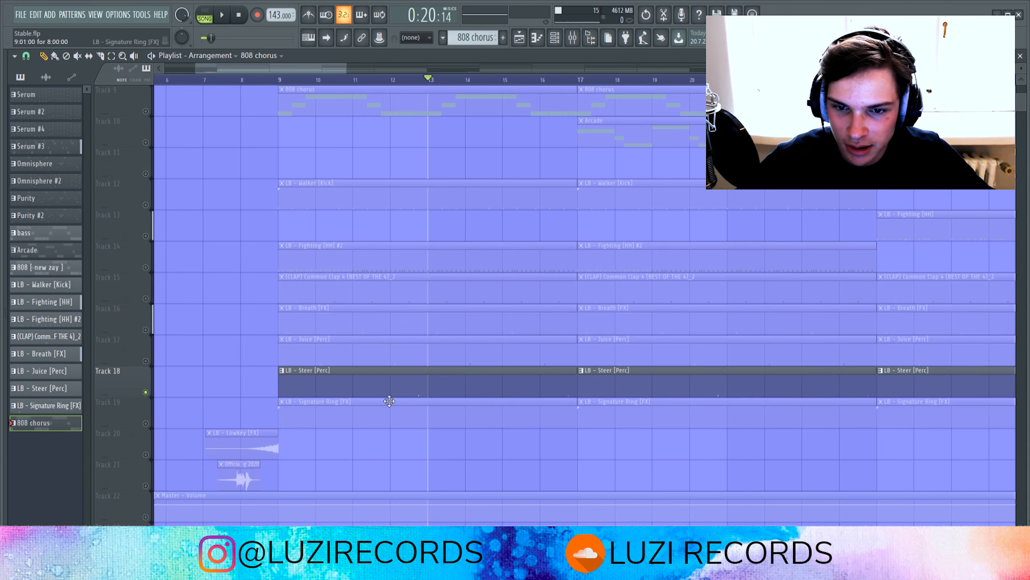
pyautogui.scroll(1, 390, 400)
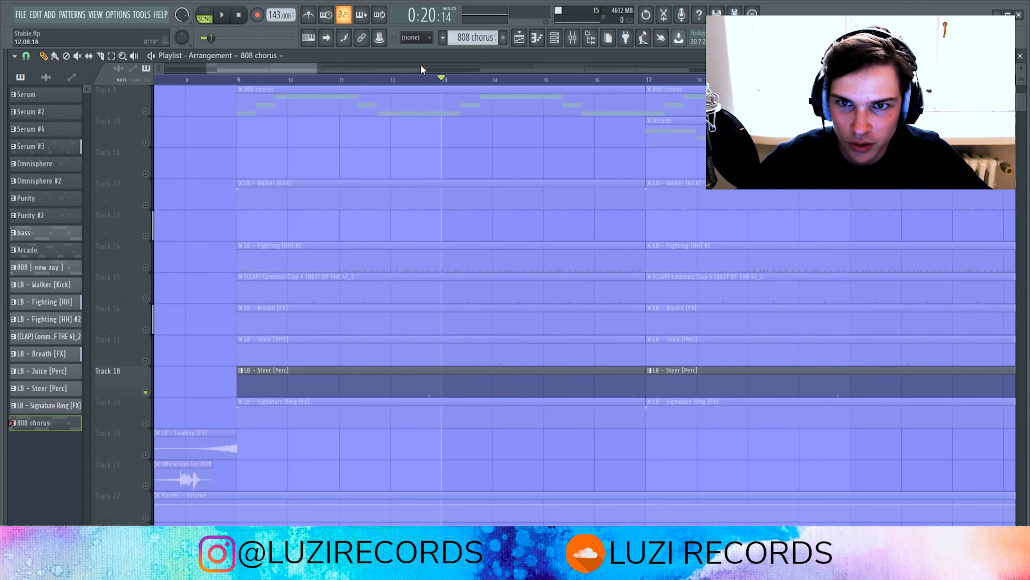
pyautogui.scroll(-2, 421, 66)
pyautogui.click(302, 81)
pyautogui.press('space')
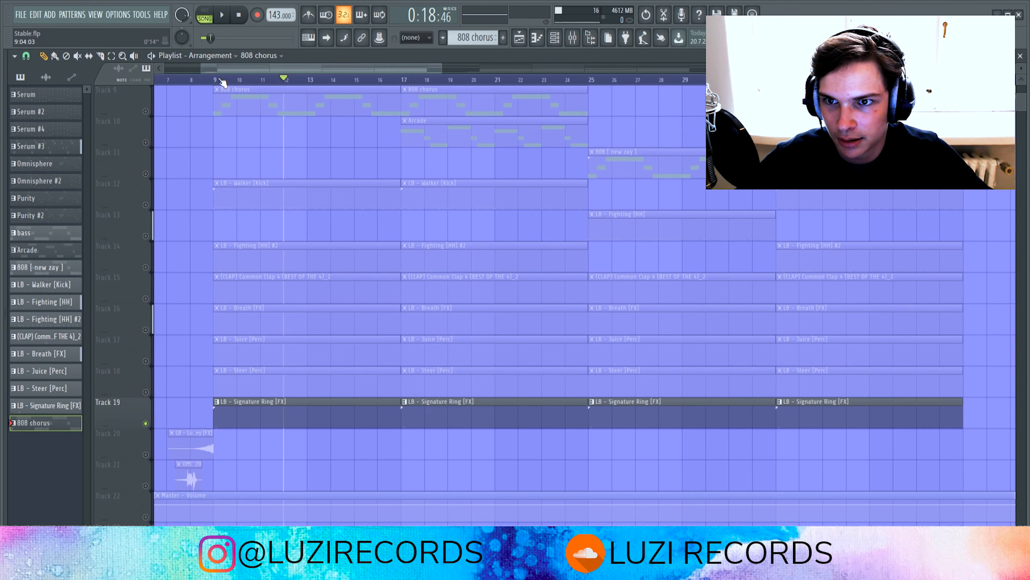
# Listen to the Signature Ring FX on track 19 alone from bar 9, and bring all tracks back in
pyautogui.click(222, 81)
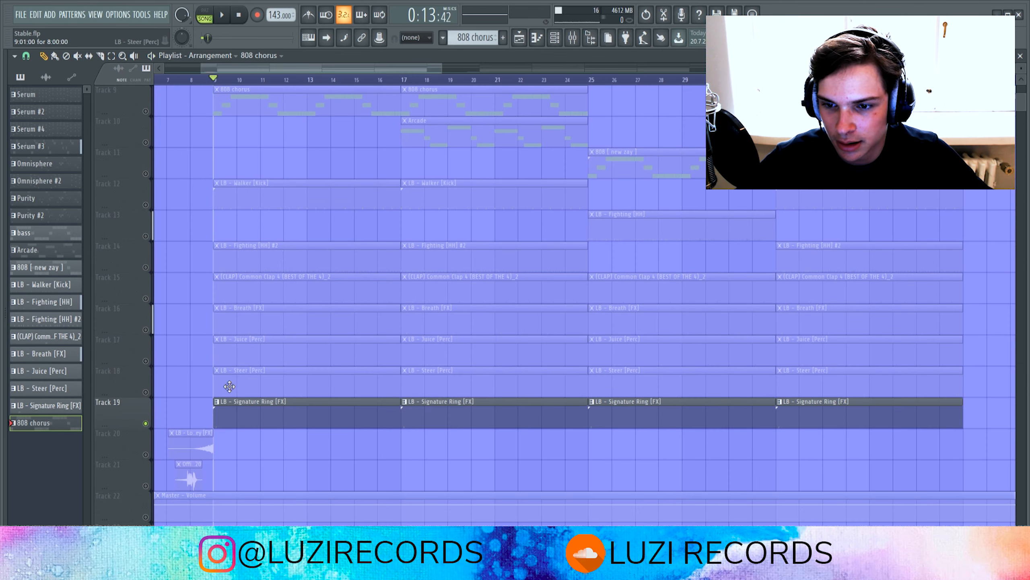
pyautogui.press('space')
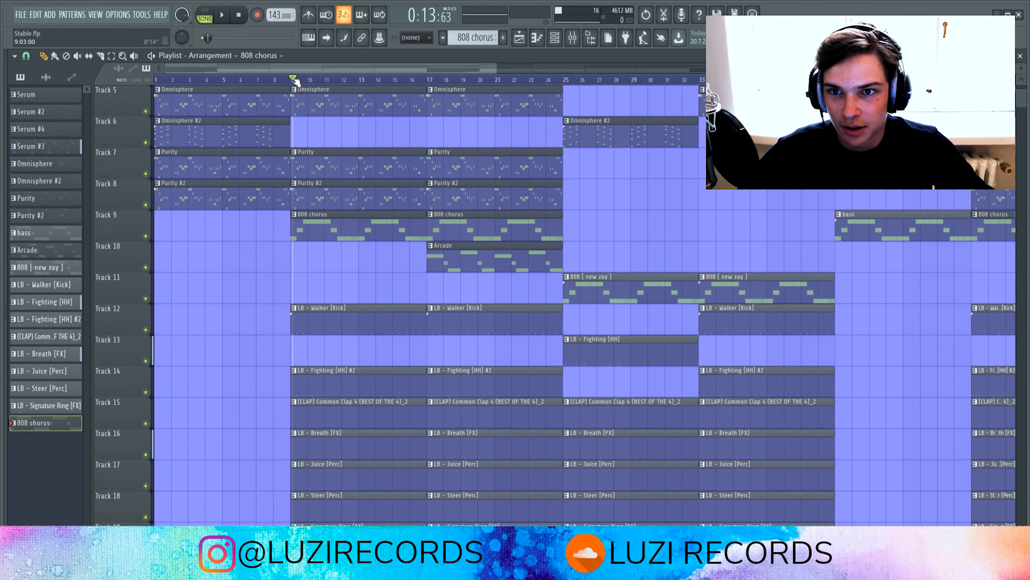
pyautogui.press('space')
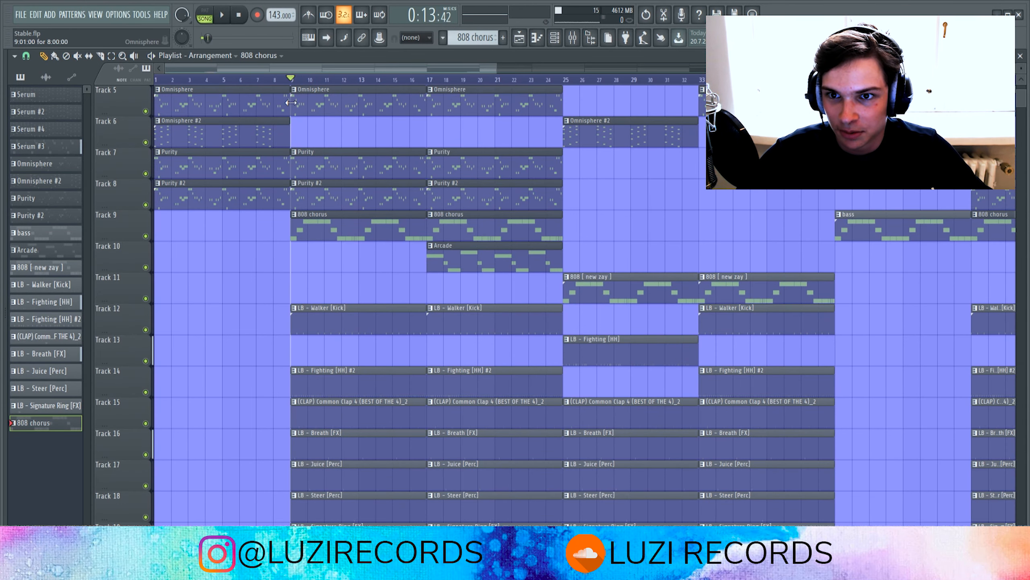
# Play the arrangement from bar 9 to about bar 24 with every track active
pyautogui.scroll(2, 291, 103)
pyautogui.press('space')
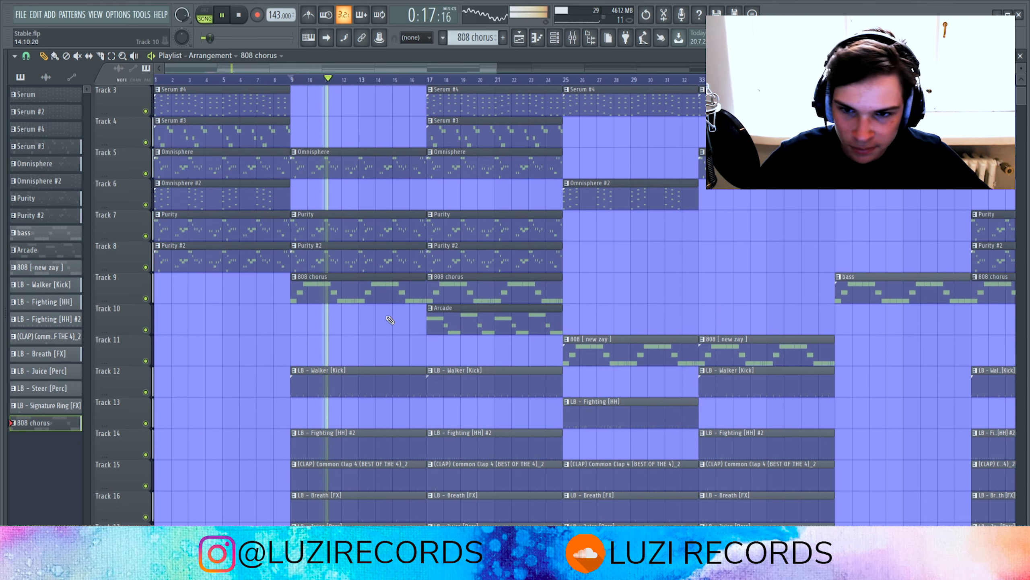
pyautogui.scroll(-1, 293, 352)
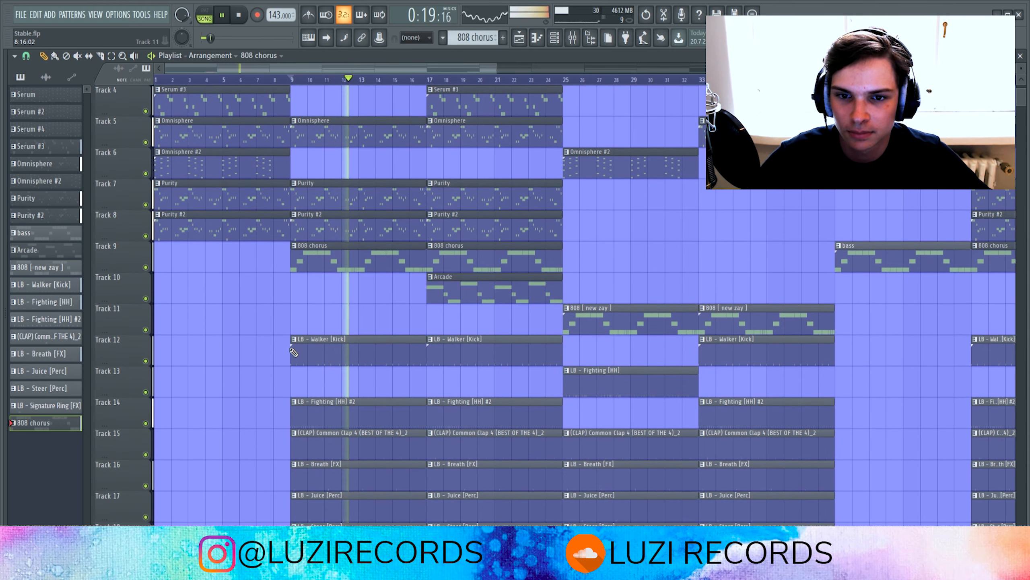
pyautogui.scroll(-3, 293, 351)
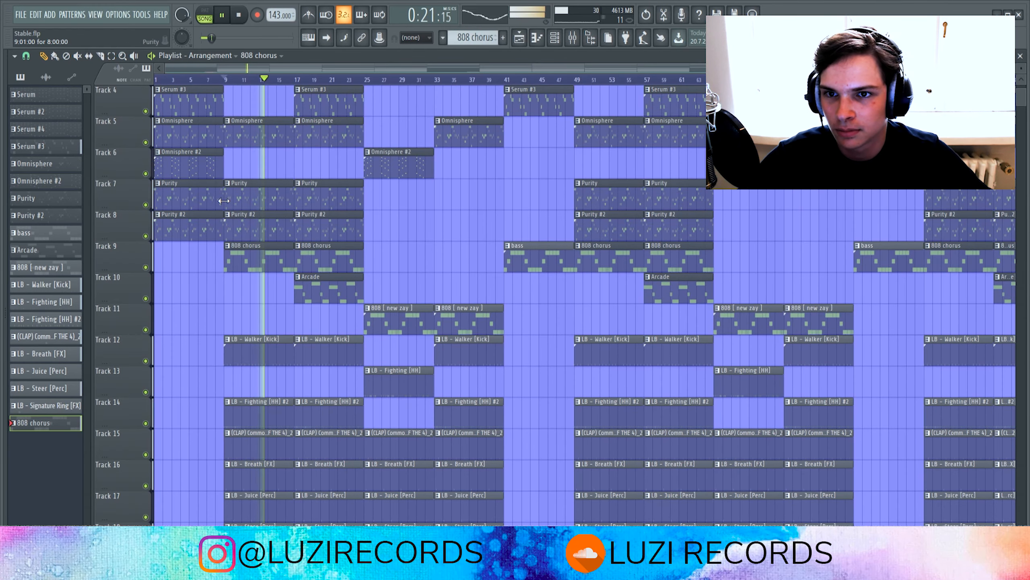
pyautogui.scroll(2, 234, 198)
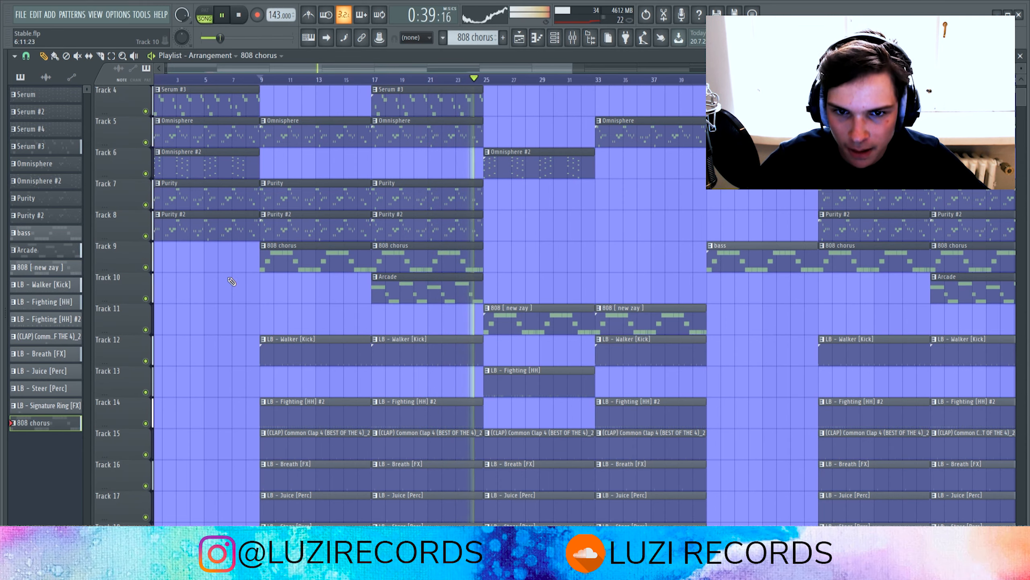
pyautogui.press('space')
pyautogui.scroll(2, 244, 349)
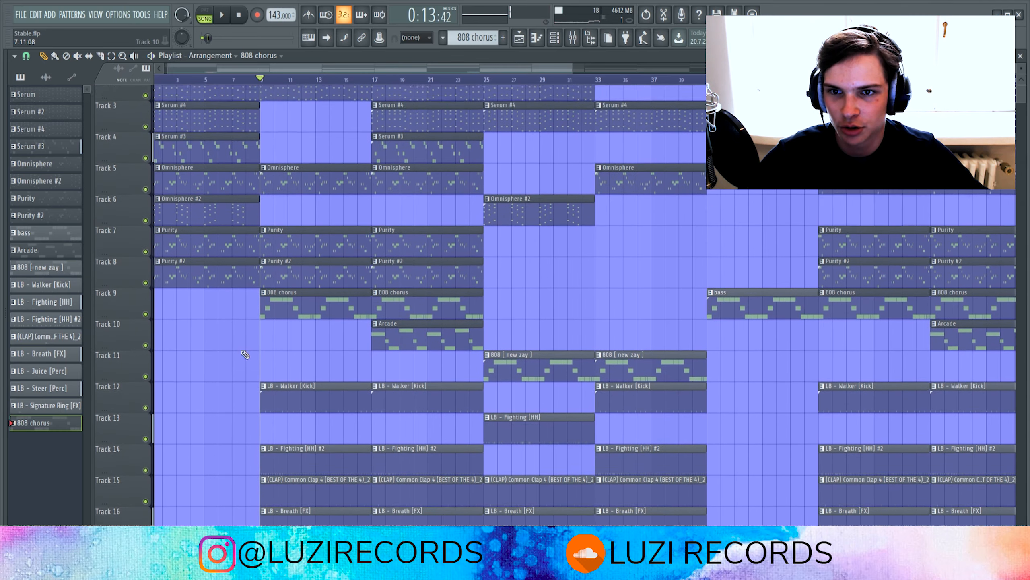
pyautogui.scroll(2, 245, 354)
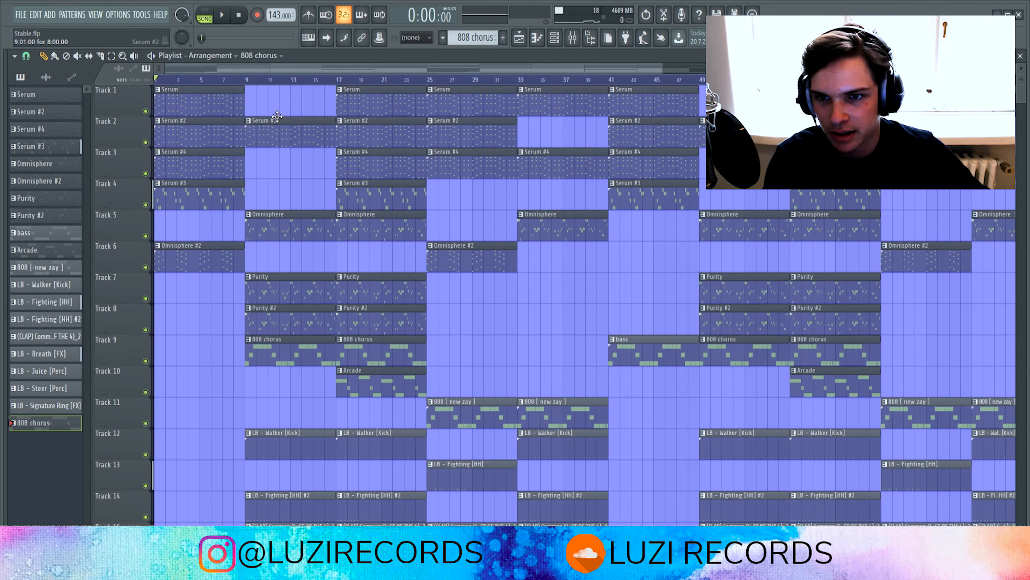
# Delete the Omnisphere #2, Serum #4, Serum #2 and Serum clips from the first eight bars, keeping only Serum #3
pyautogui.moveTo(169, 81)
pyautogui.mouseDown()
pyautogui.moveTo(213, 83)
pyautogui.moveTo(219, 97)
pyautogui.moveTo(198, 107)
pyautogui.moveTo(191, 87)
pyautogui.moveTo(171, 97)
pyautogui.mouseUp()
pyautogui.moveTo(248, 89); pyautogui.dragTo(157, 93)
pyautogui.rightClick(184, 256)
pyautogui.rightClick(189, 163)
pyautogui.rightClick(189, 143)
pyautogui.rightClick(197, 106)
# Listen to the Serum #3 clip alone in the intro, including its end just before bar 9
pyautogui.press('space')
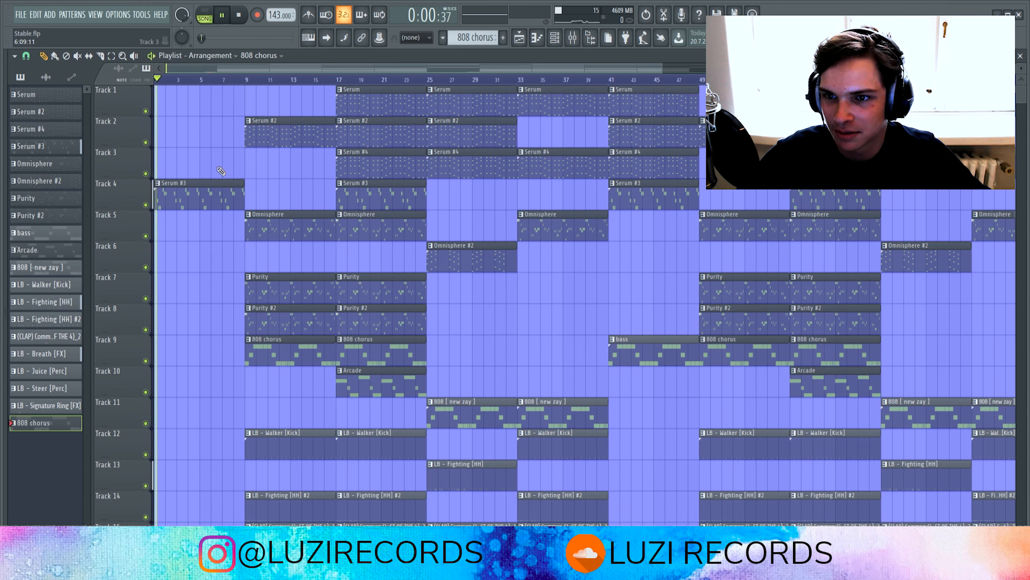
pyautogui.click(233, 80)
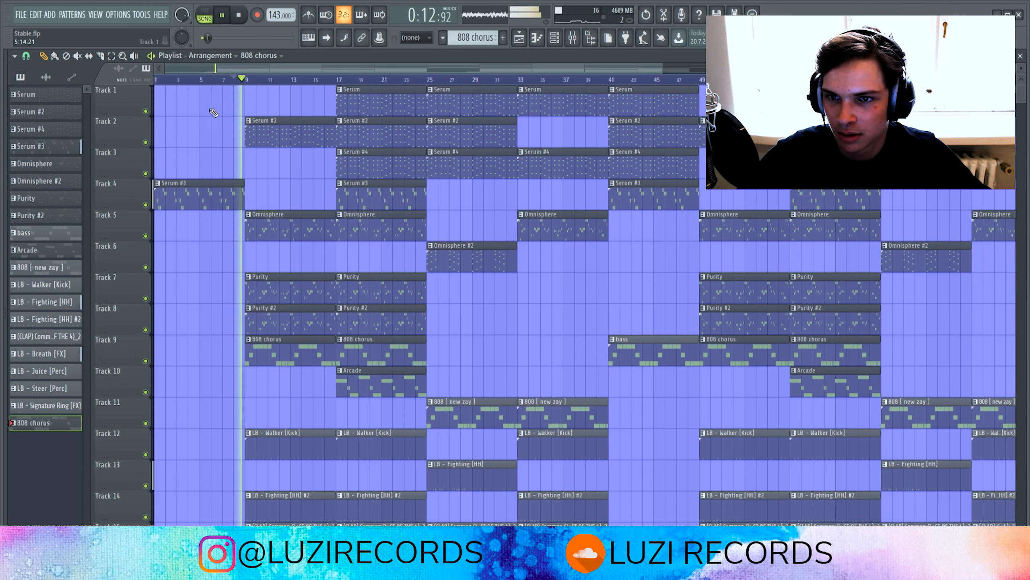
pyautogui.press('space')
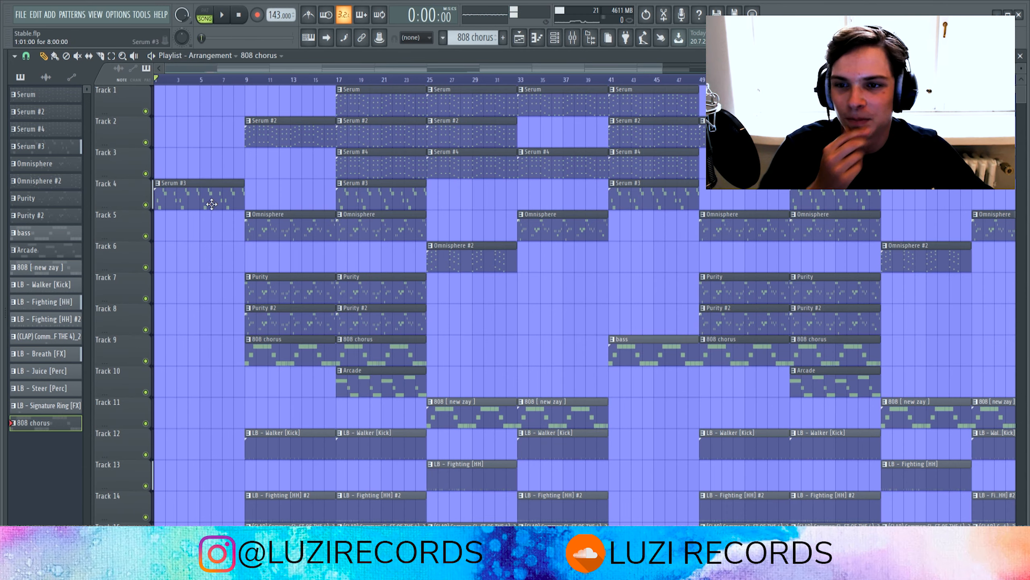
# Clear the Serum #3 intro clip and fill bars 1 to 8 with the Serum, Serum #2, Serum #4 and Serum #3 clips
pyautogui.rightClick(230, 199)
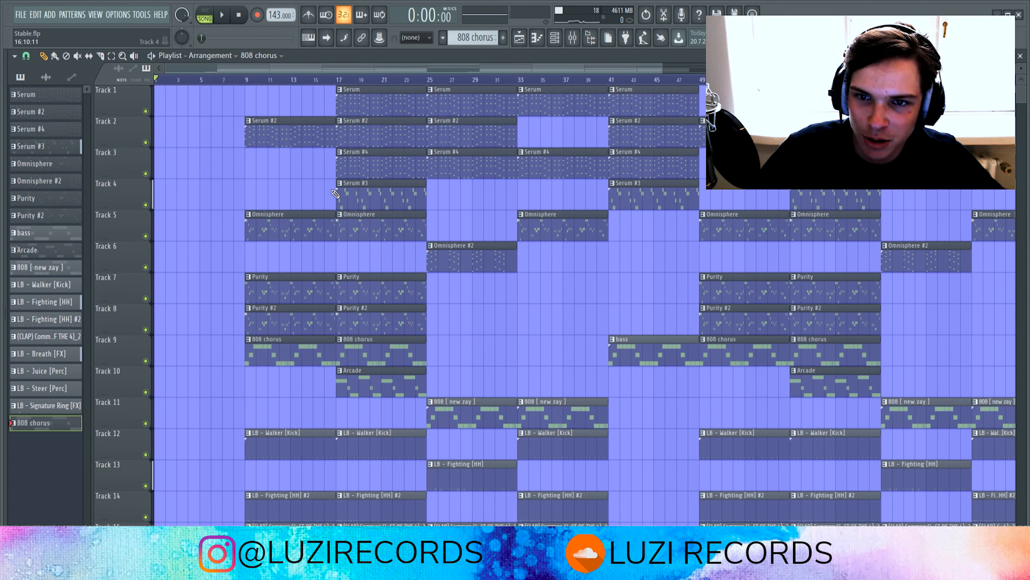
pyautogui.moveTo(329, 192); pyautogui.dragTo(350, 197)
pyautogui.moveTo(310, 163); pyautogui.dragTo(354, 159)
pyautogui.moveTo(392, 224); pyautogui.dragTo(199, 104)
pyautogui.keyDown('ctrl'); pyautogui.click(194, 269); pyautogui.keyUp('ctrl')
pyautogui.rightClick(201, 230)
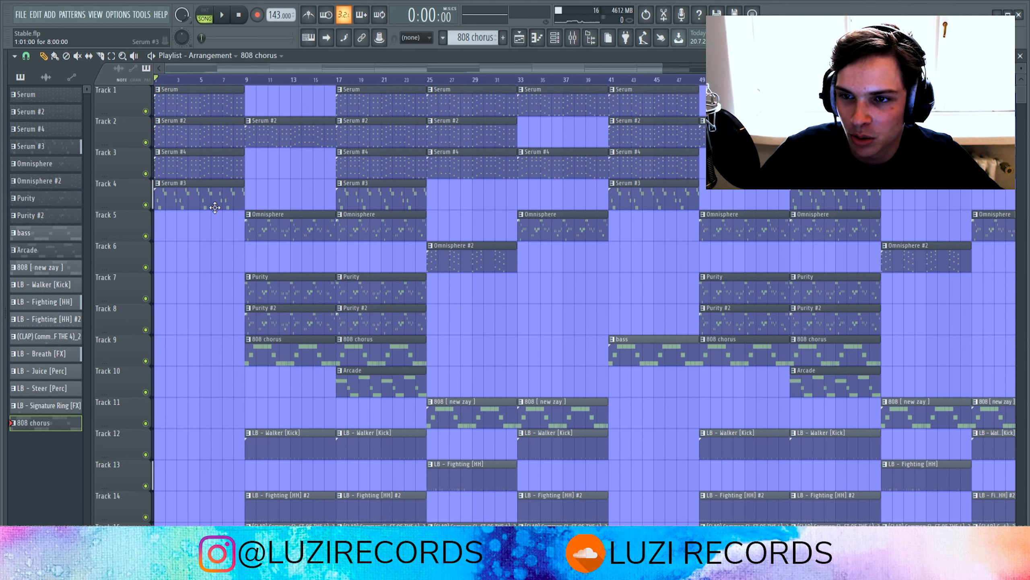
# Listen to the intro with its four Serum layers from bar 1, and select the Serum pattern
pyautogui.press('space')
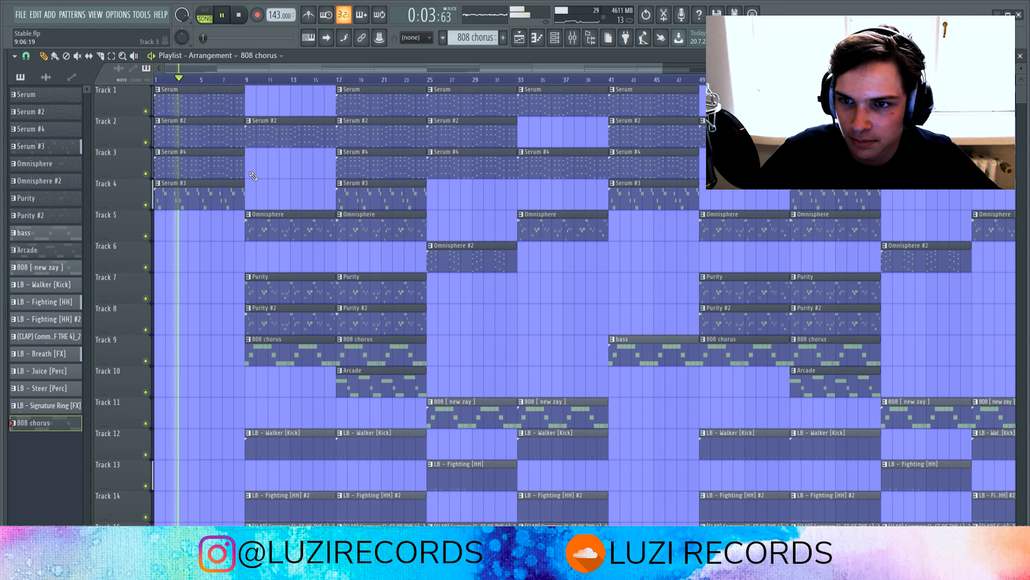
pyautogui.press('space')
pyautogui.click(65, 94)
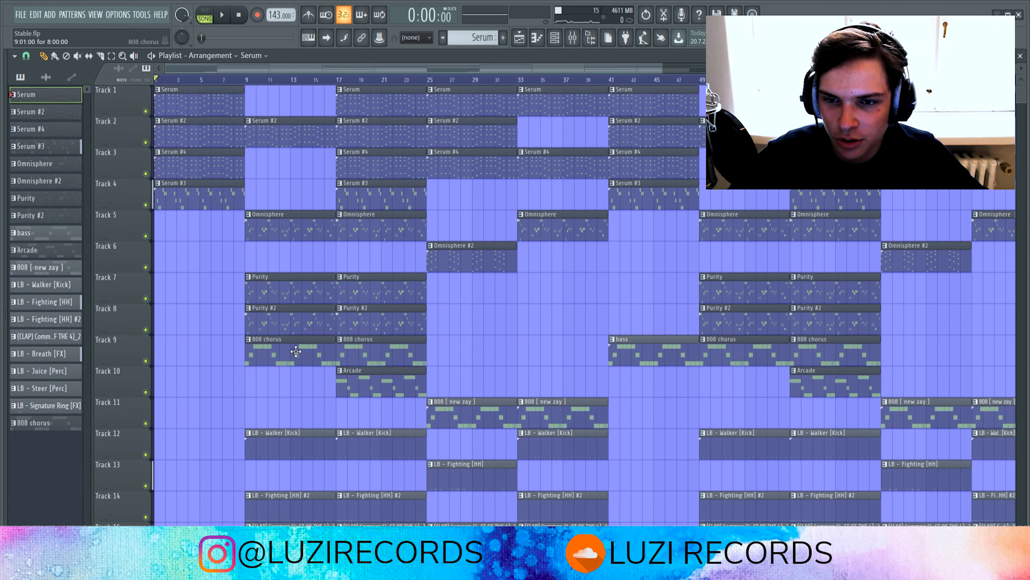
pyautogui.moveTo(307, 381)
pyautogui.mouseDown()
pyautogui.moveTo(276, 299)
pyautogui.moveTo(268, 228)
pyautogui.mouseUp()
pyautogui.keyDown('ctrl'); pyautogui.click(274, 259); pyautogui.keyUp('ctrl')
pyautogui.keyDown('ctrl'); pyautogui.click(267, 258); pyautogui.keyUp('ctrl')
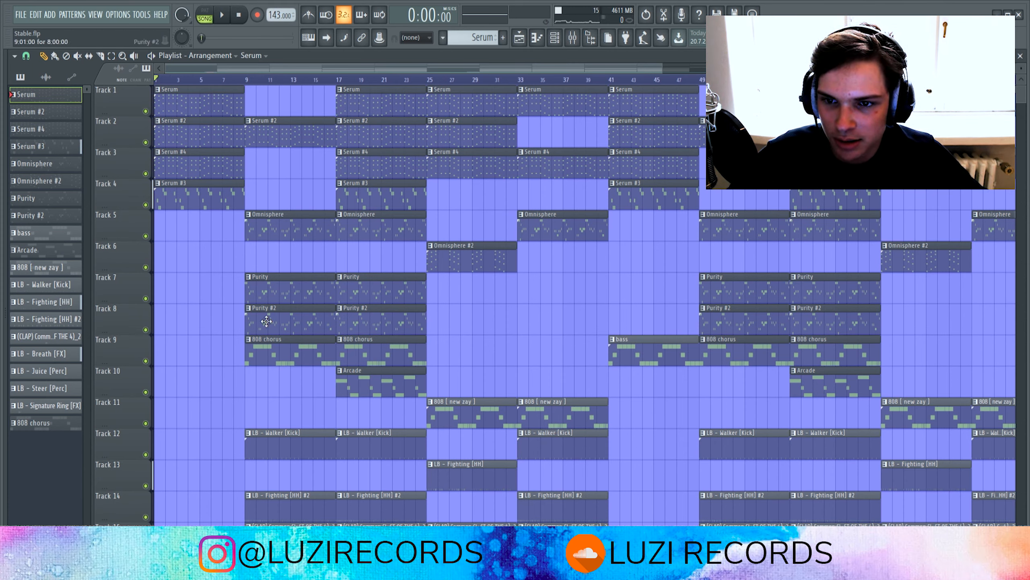
pyautogui.moveTo(266, 321); pyautogui.dragTo(217, 211)
pyautogui.keyDown('ctrl'); pyautogui.click(208, 257); pyautogui.keyUp('ctrl')
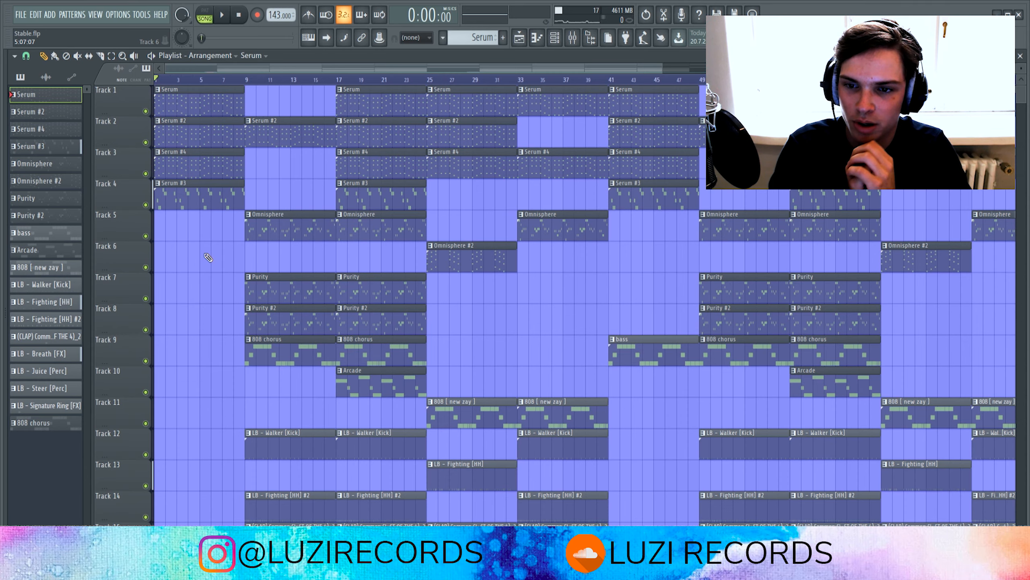
# Mark bars 9 to 16 as a time selection, clear it and place the playhead at bar 25
pyautogui.moveTo(248, 82); pyautogui.dragTo(337, 85)
pyautogui.scroll(3, 289, 157)
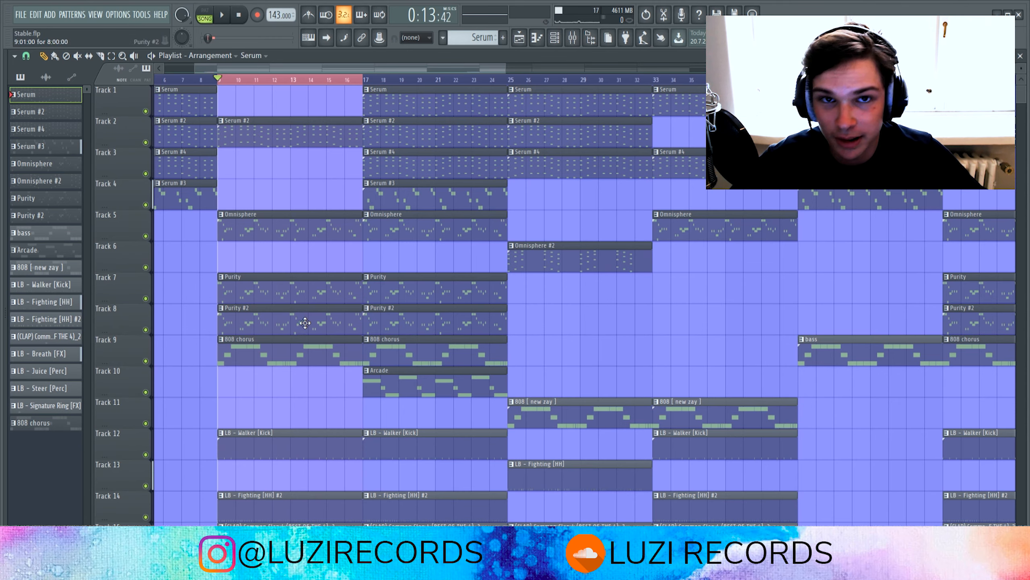
pyautogui.scroll(-3, 289, 266)
pyautogui.scroll(4, 328, 156)
pyautogui.doubleClick(296, 80)
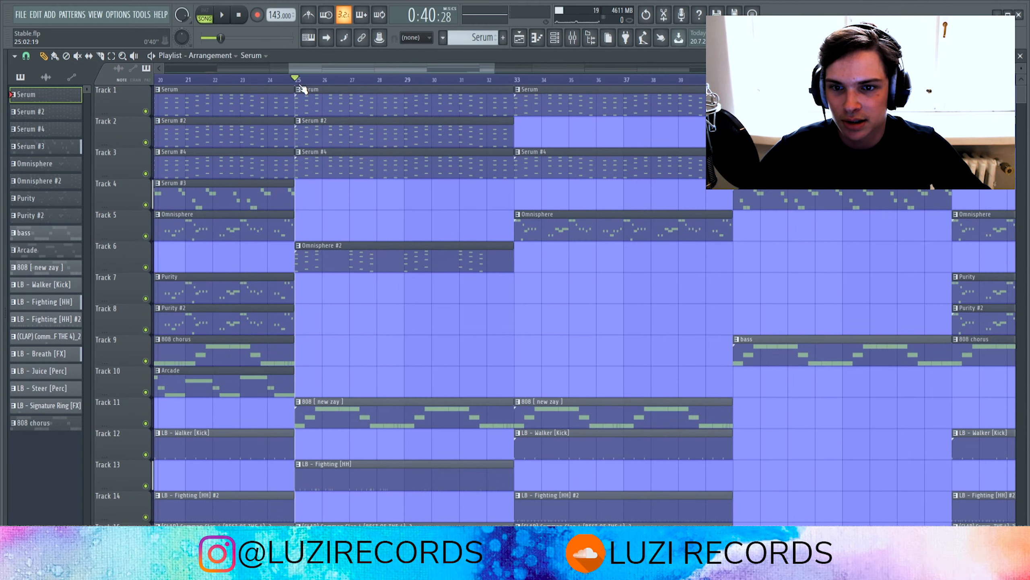
# Examine which melody, bass and drum clips play in the section starting at bar 25
pyautogui.scroll(-4, 345, 240)
pyautogui.scroll(-4, 364, 300)
pyautogui.scroll(3, 352, 269)
pyautogui.scroll(-3, 349, 264)
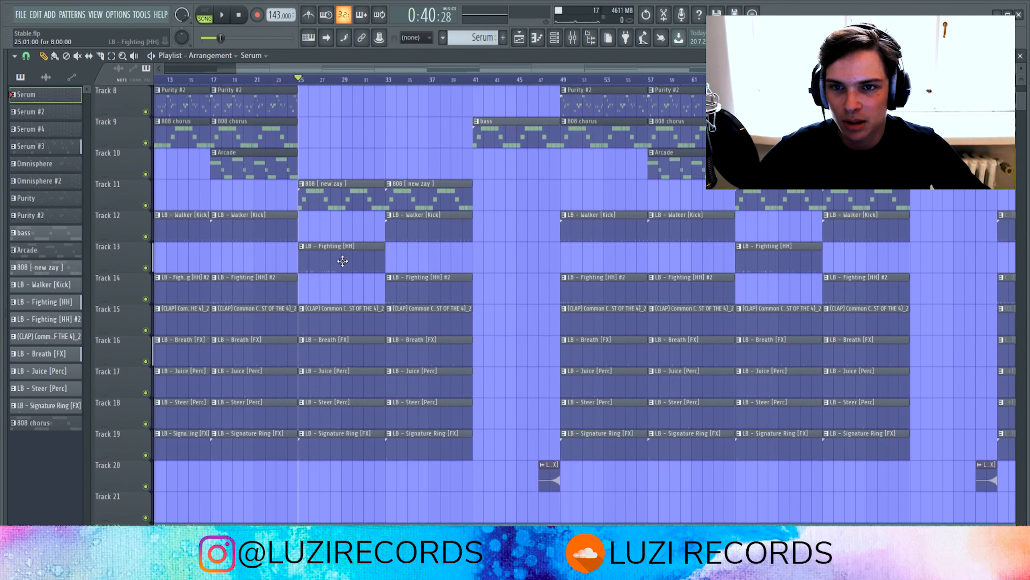
pyautogui.scroll(3, 343, 261)
pyautogui.scroll(6, 310, 259)
pyautogui.scroll(-4, 307, 260)
pyautogui.scroll(-4, 211, 215)
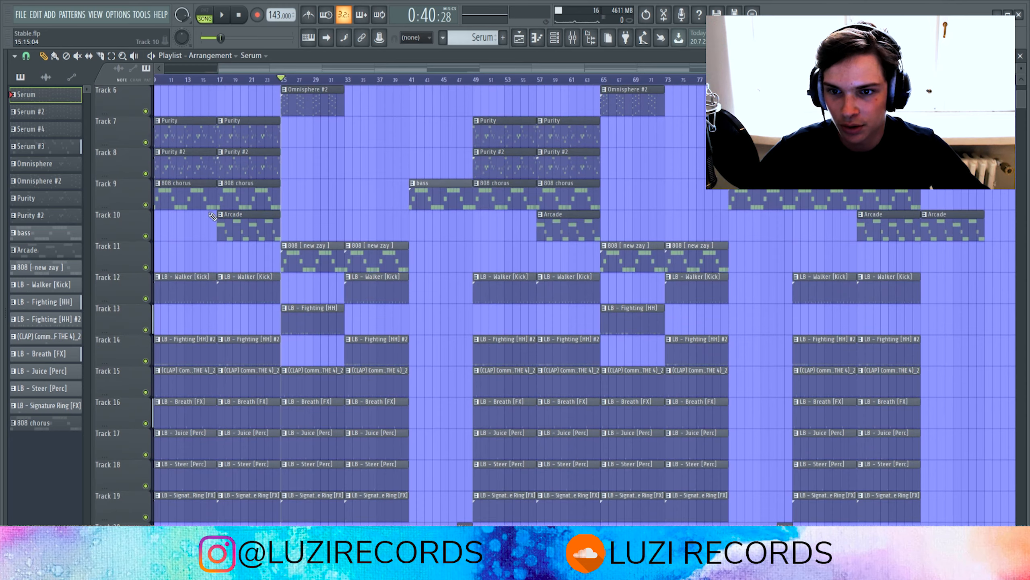
pyautogui.scroll(2, 282, 256)
# Isolate the 808 [ new zay ] bass on track 11, followed by the Fighting hi-hat on track 13, and inspect its clip at bar 25
pyautogui.rightClick(146, 268)
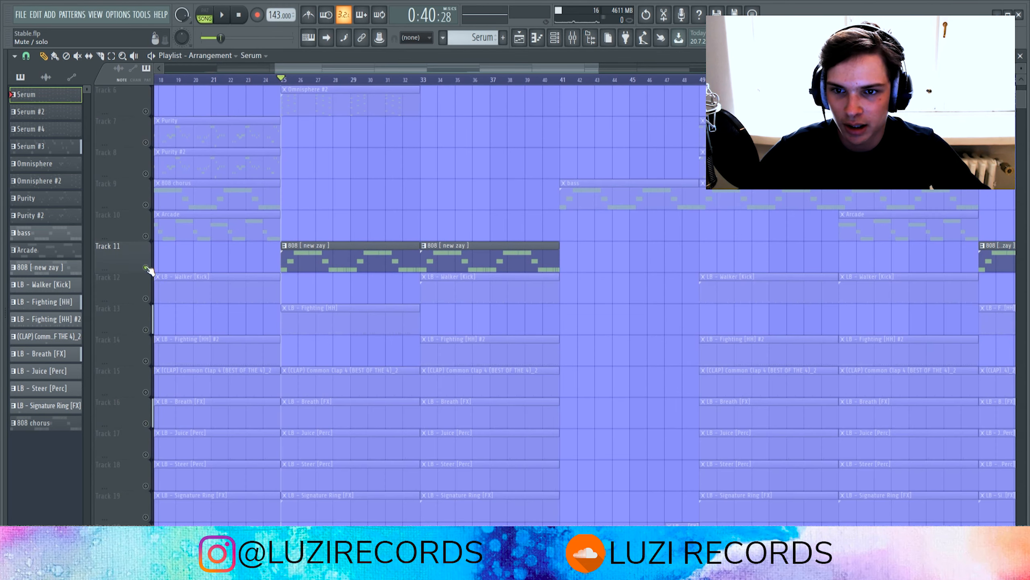
pyautogui.rightClick(146, 268)
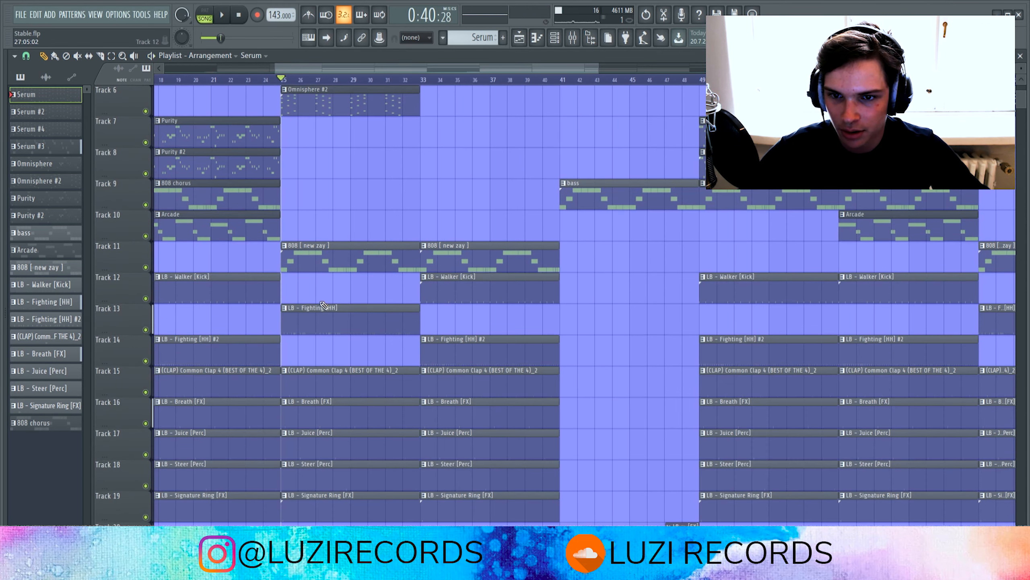
pyautogui.scroll(-1, 288, 321)
pyautogui.rightClick(146, 330)
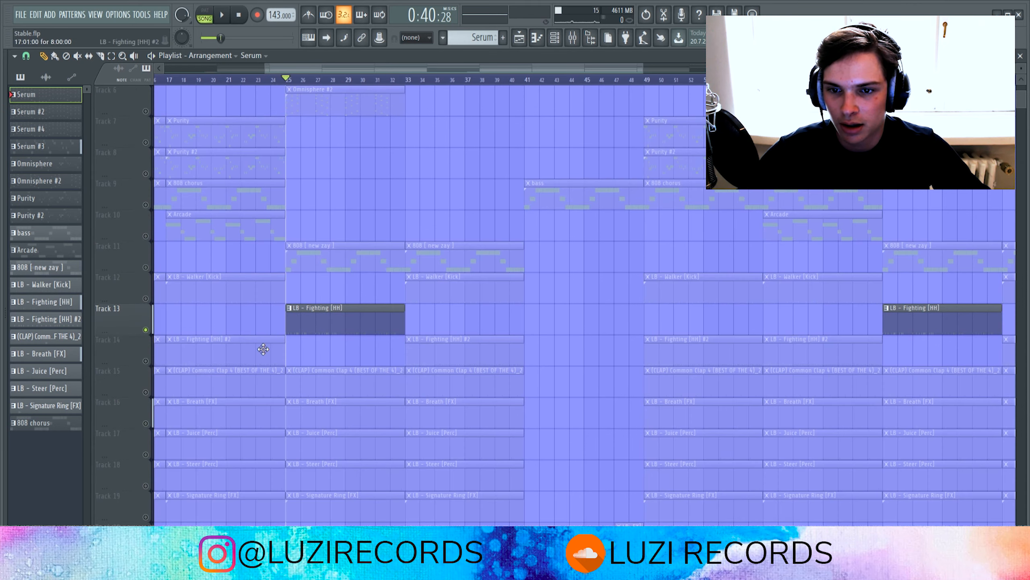
pyautogui.scroll(5, 342, 327)
pyautogui.scroll(-1, 598, 313)
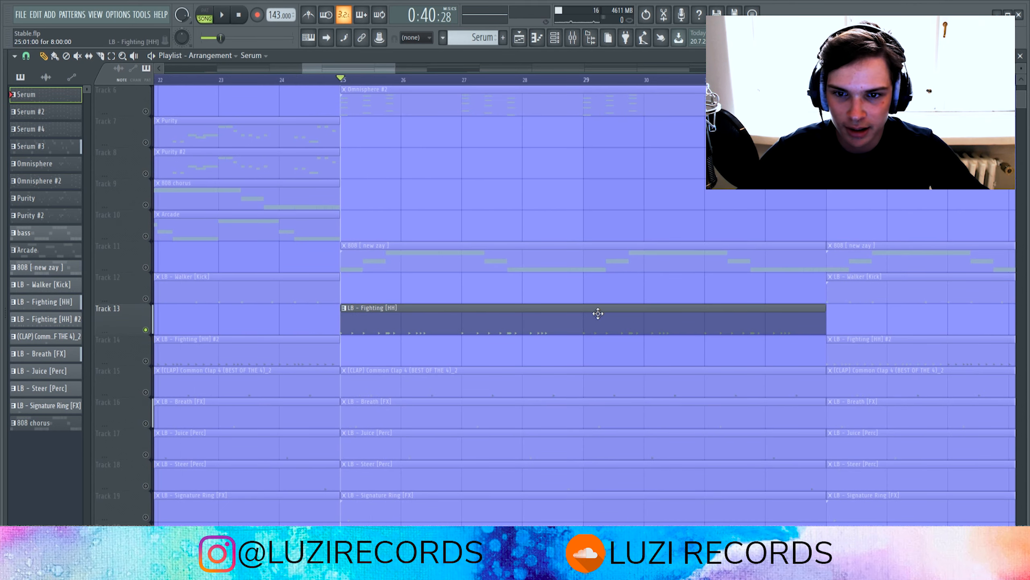
pyautogui.scroll(-3, 409, 296)
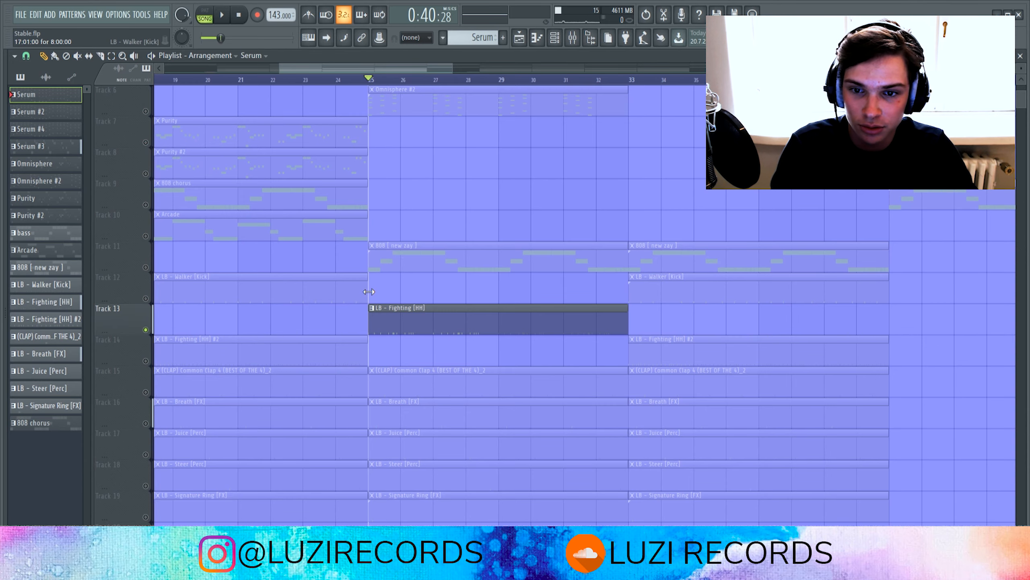
# Play the section from bar 25 with all tracks active, widening the visible range to follow the arrangement past bar 41
pyautogui.press('space')
pyautogui.scroll(-3, 545, 295)
pyautogui.scroll(4, 534, 304)
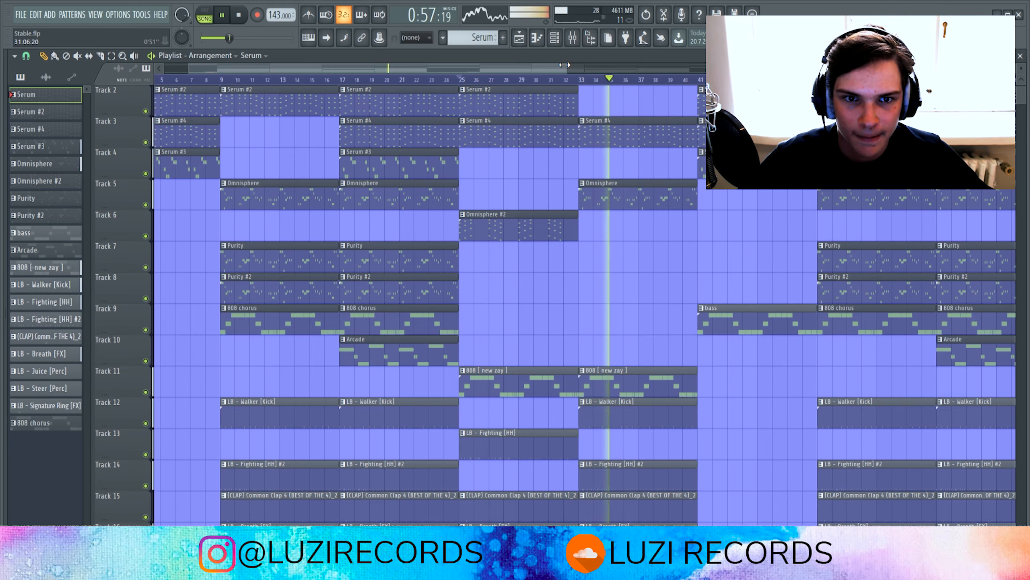
pyautogui.moveTo(567, 68); pyautogui.dragTo(621, 67)
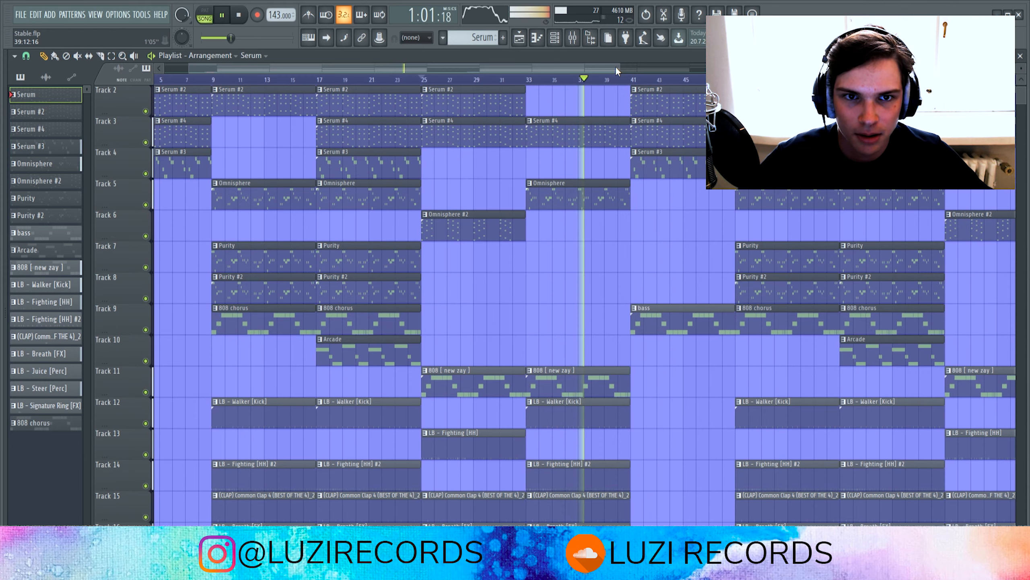
pyautogui.moveTo(614, 68); pyautogui.dragTo(621, 70)
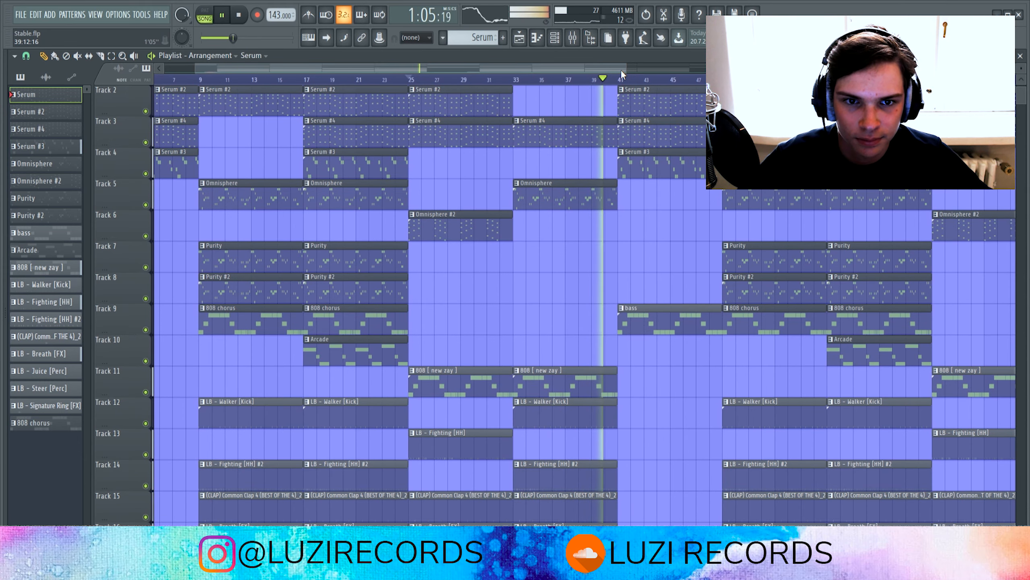
# Stop playback and compare the melody, bass and drum clips starting at bar 33 with those at bar 25
pyautogui.press('space')
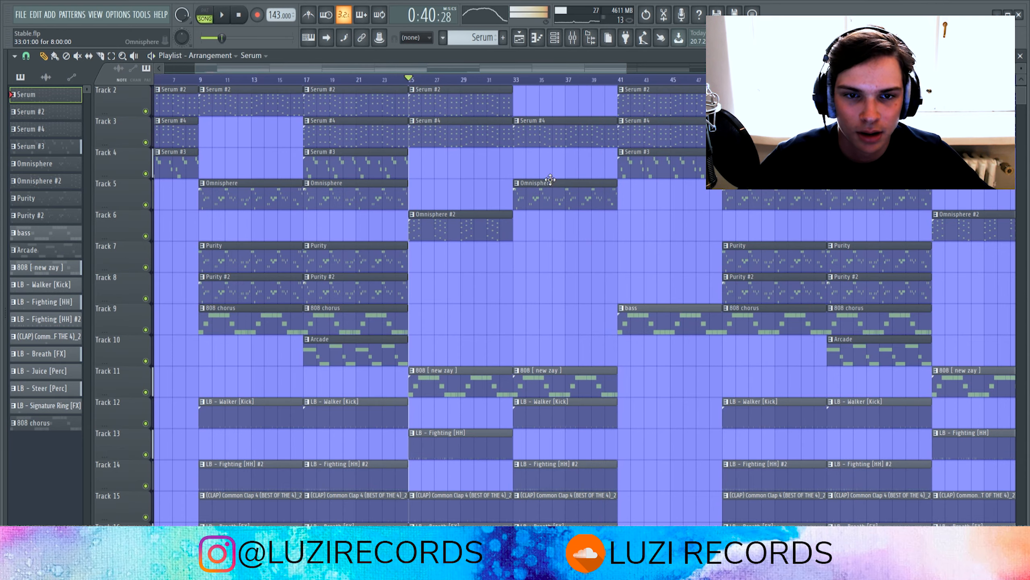
pyautogui.keyDown('ctrl'); pyautogui.scroll(4, 569, 253); pyautogui.keyUp('ctrl')
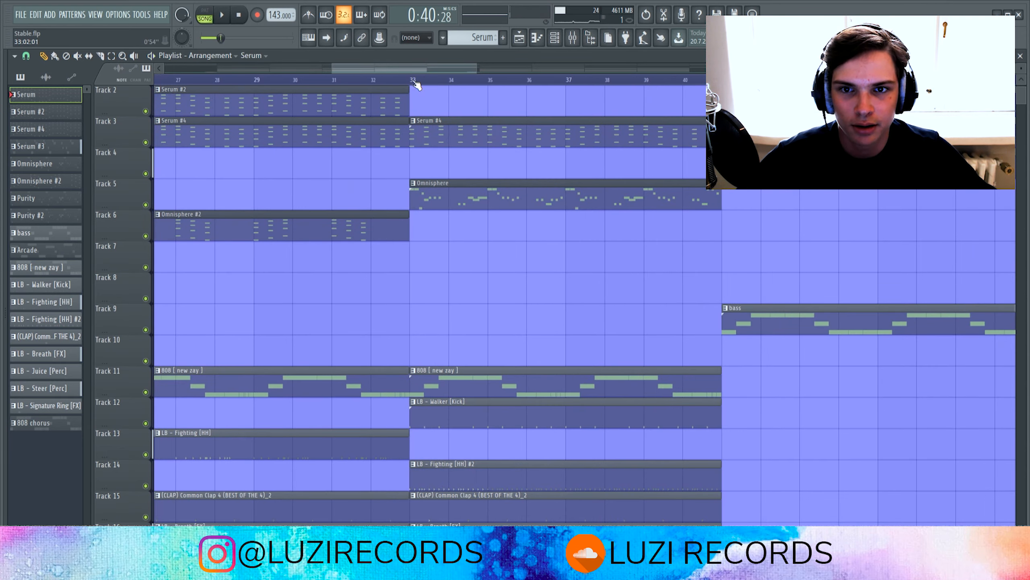
pyautogui.keyDown('ctrl'); pyautogui.scroll(-4, 564, 351); pyautogui.keyUp('ctrl')
pyautogui.scroll(-1, 564, 357)
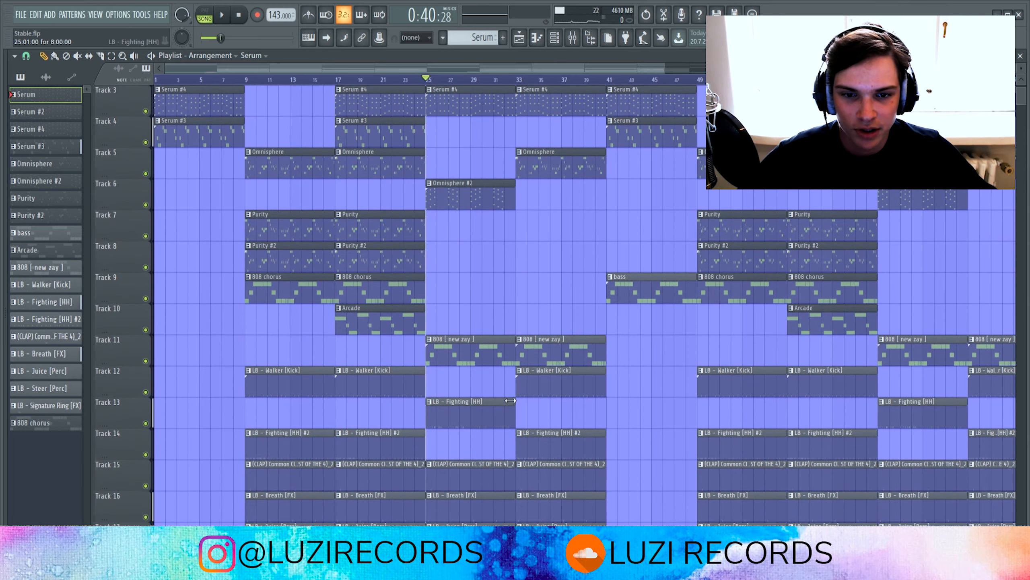
pyautogui.scroll(-8, 591, 234)
pyautogui.scroll(10, 584, 230)
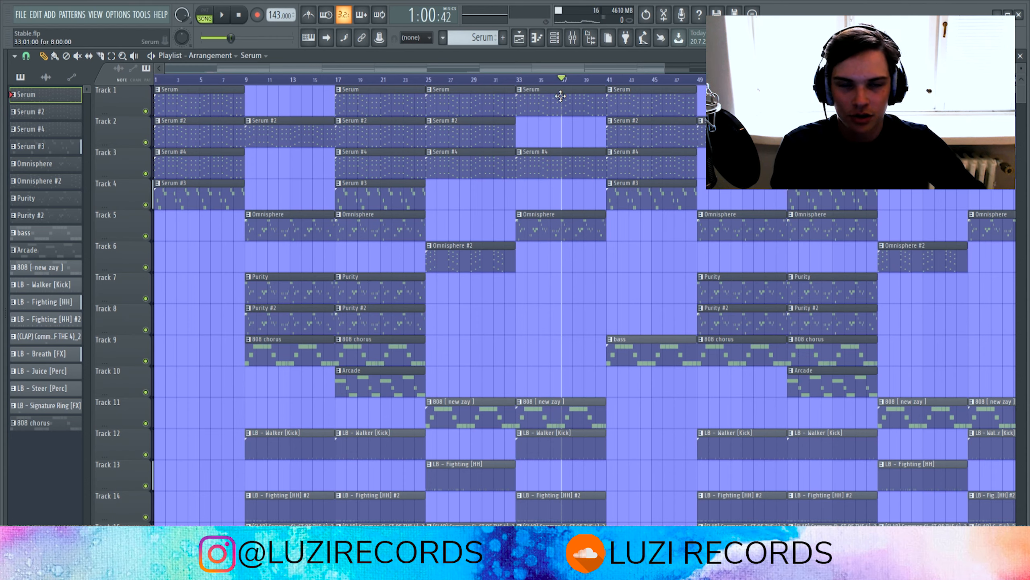
# Place the playhead at bar 41 and examine which melody, bass and drum clips are used in bars 41 to 48
pyautogui.click(509, 84)
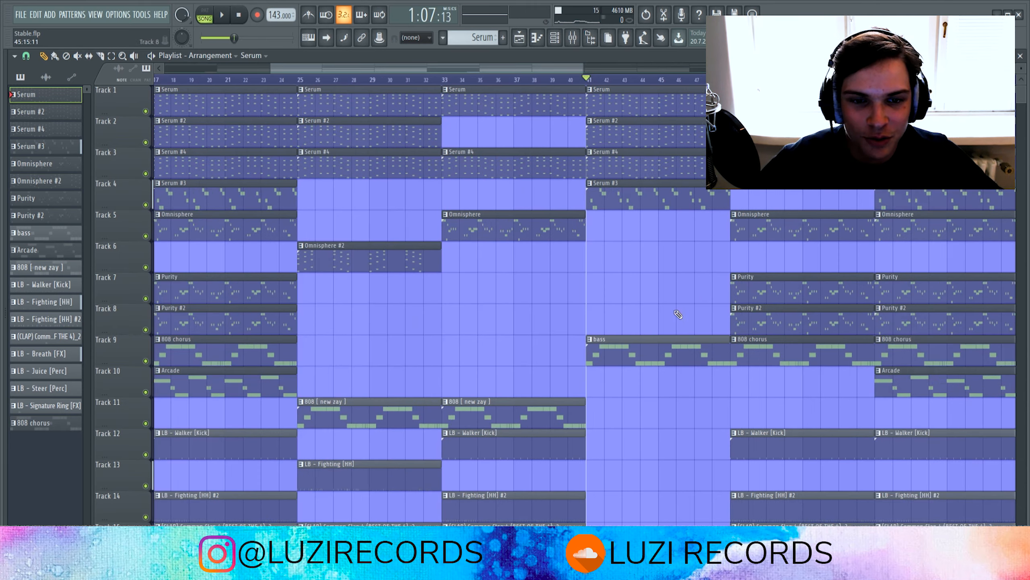
pyautogui.scroll(-4, 571, 281)
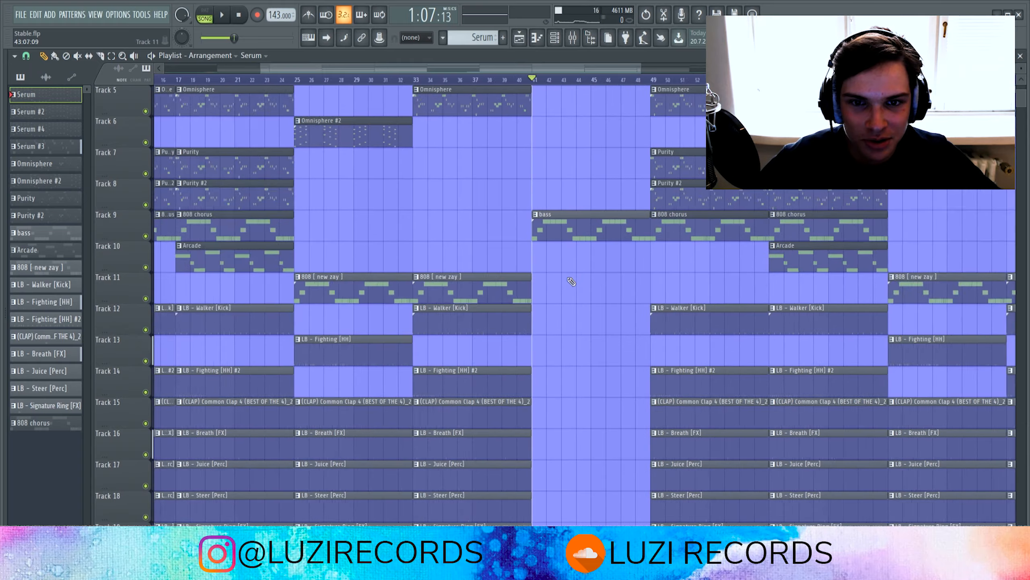
pyautogui.scroll(-1, 571, 281)
pyautogui.scroll(4, 571, 281)
pyautogui.scroll(3, 559, 308)
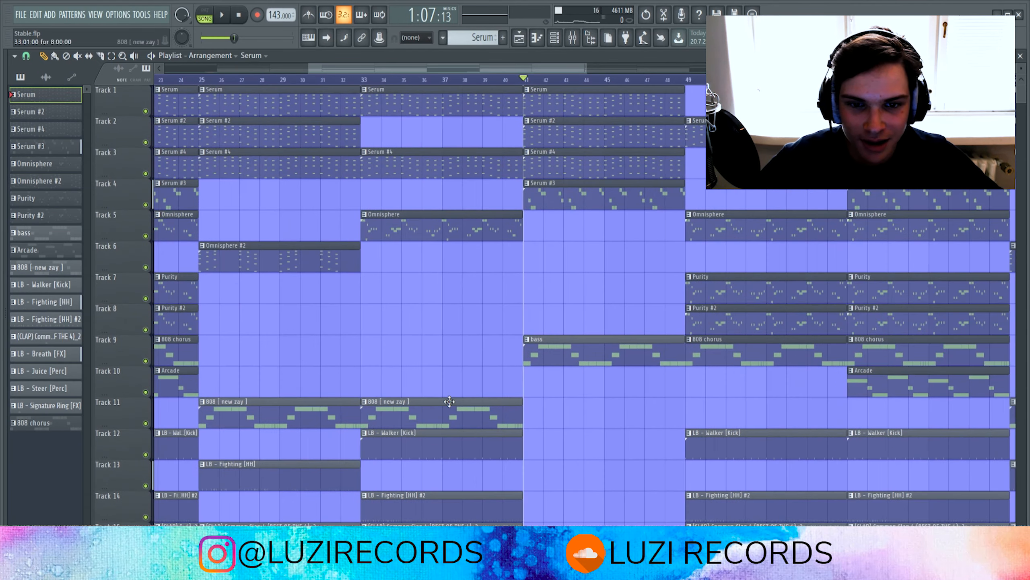
# Solo track 9 and play its bass clip from bar 41, stopping after a few bars
pyautogui.rightClick(146, 360)
pyautogui.scroll(-2, 537, 397)
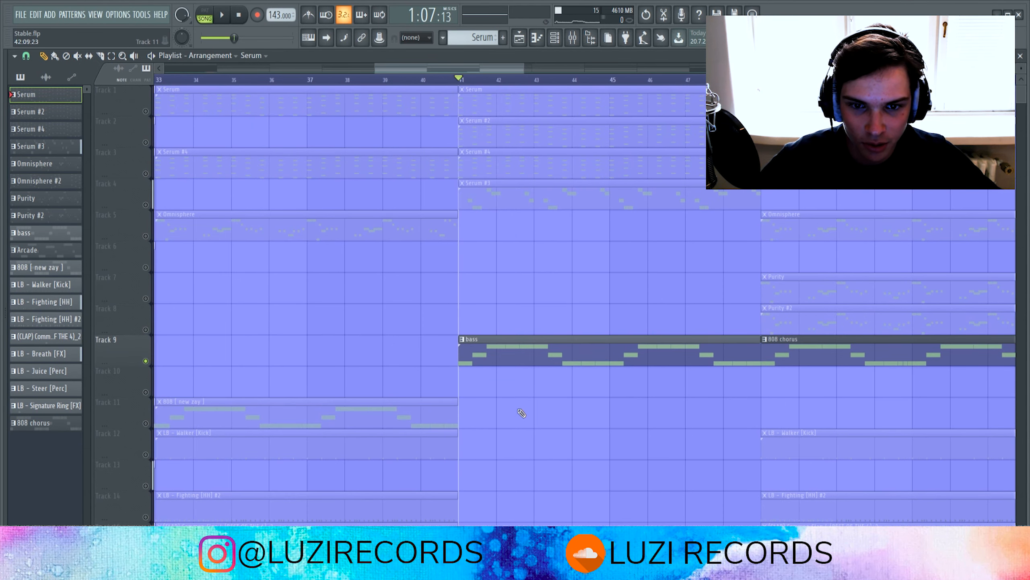
pyautogui.press('space')
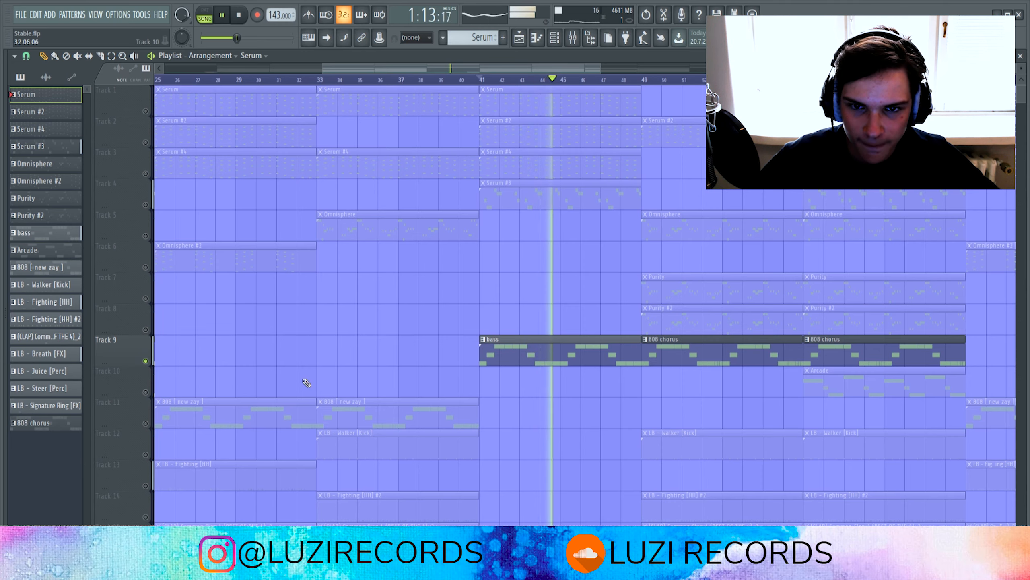
pyautogui.press('space')
# Play from bar 41 with all tracks active while inspecting the drum tracks and the effect clip on track 20 before bar 49
pyautogui.press('space')
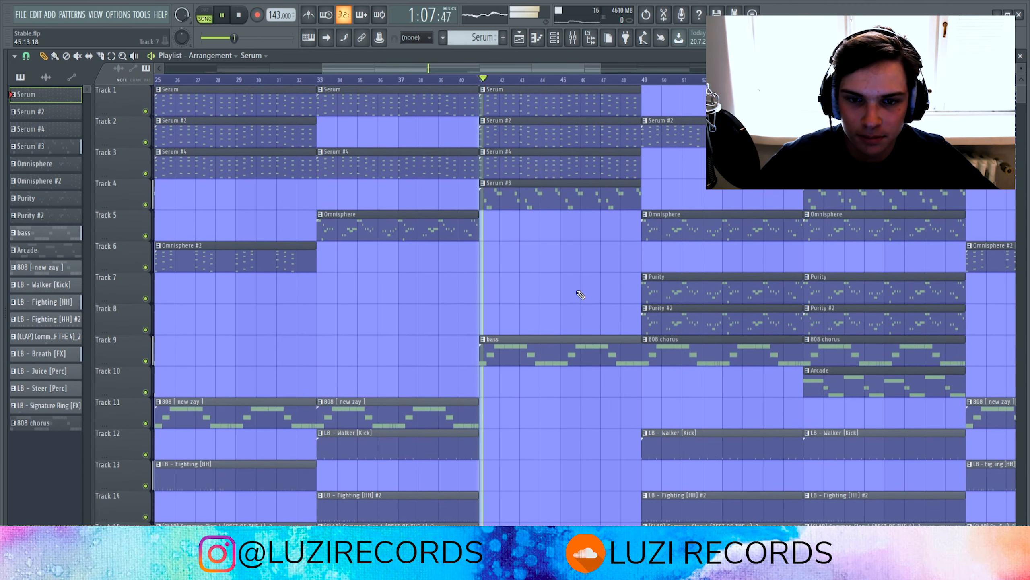
pyautogui.scroll(-3, 568, 321)
pyautogui.scroll(-3, 578, 314)
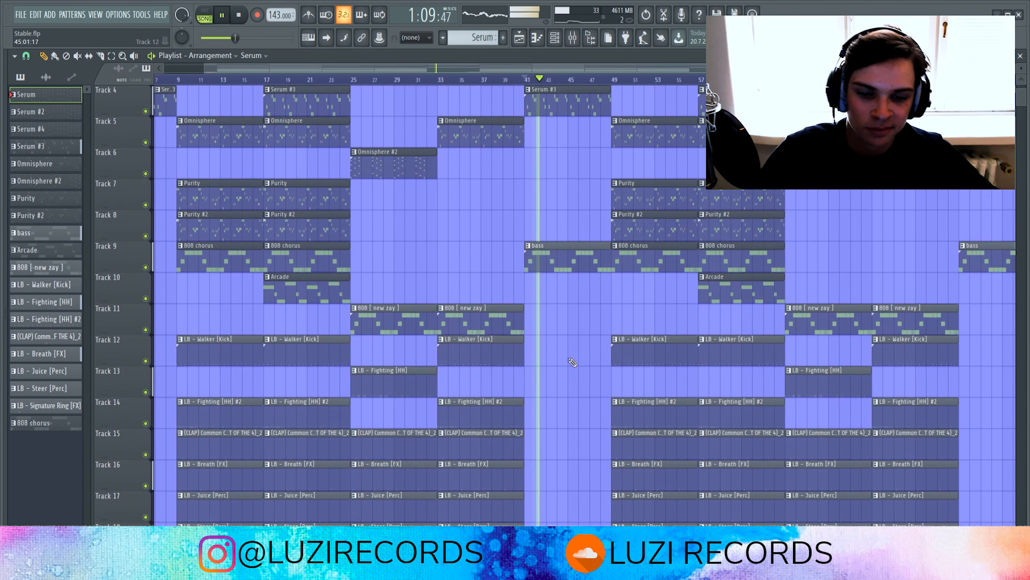
pyautogui.scroll(-3, 568, 362)
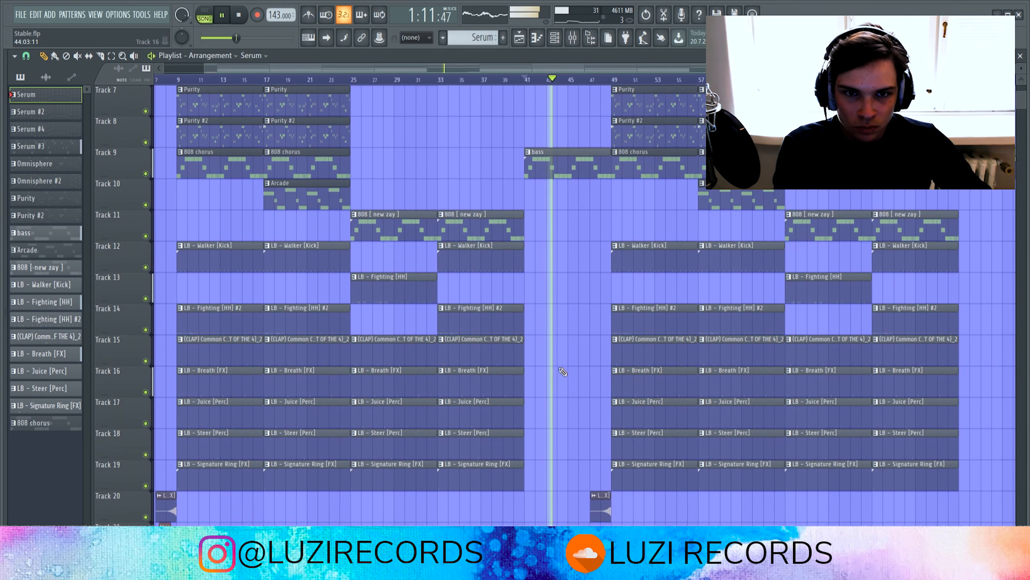
pyautogui.scroll(1, 572, 353)
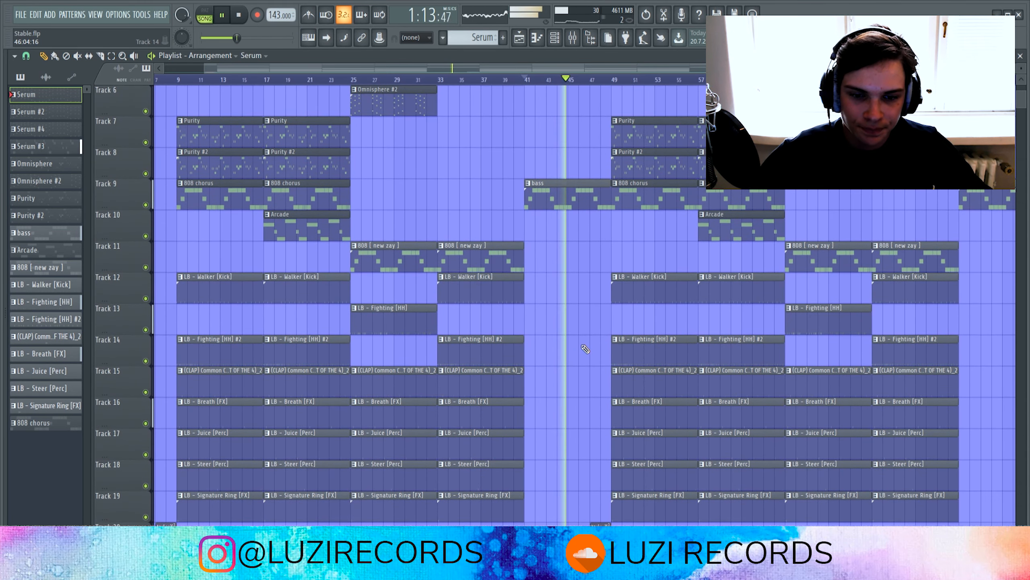
pyautogui.scroll(-3, 592, 361)
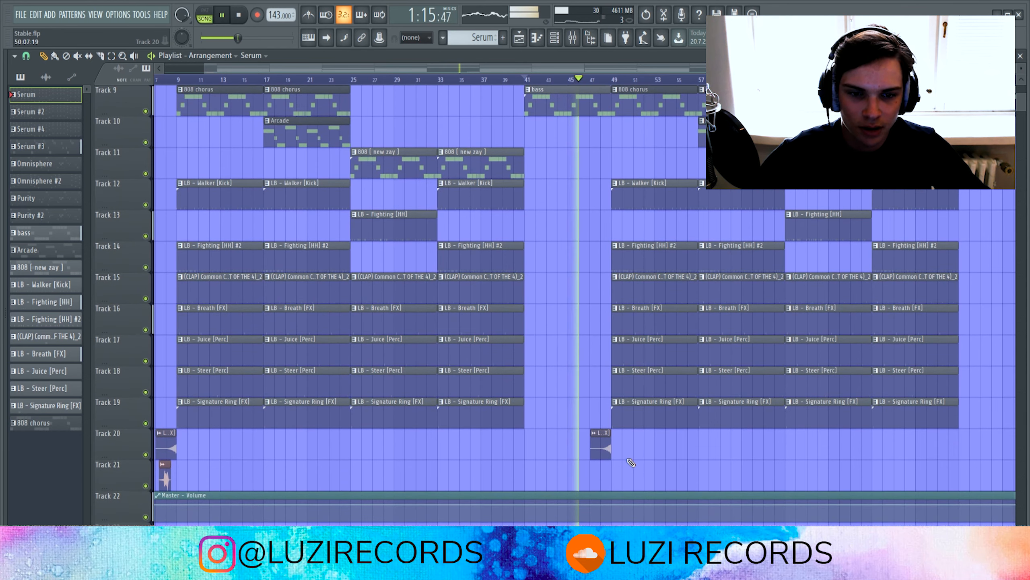
pyautogui.scroll(2, 631, 463)
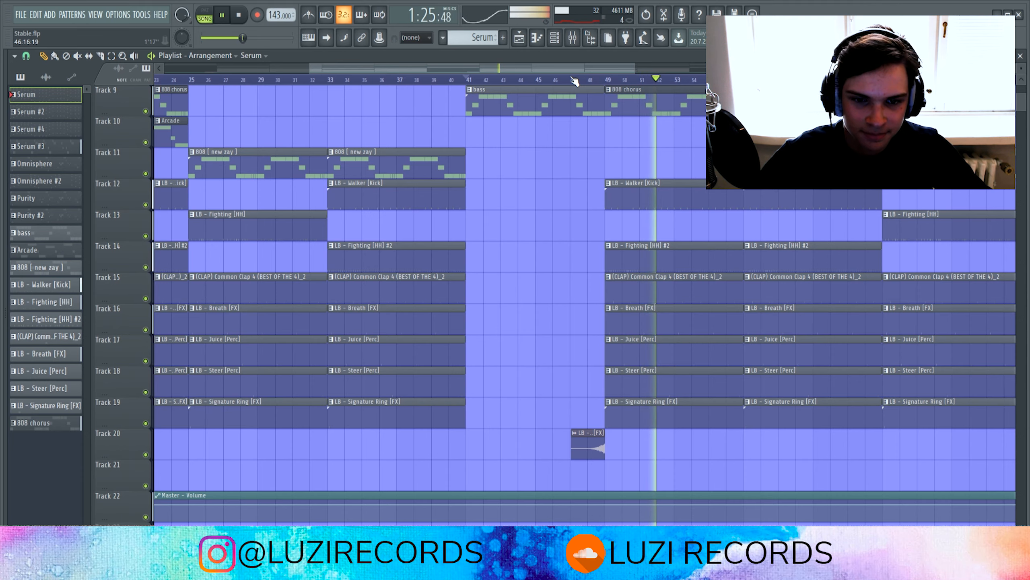
# Follow playback into the section starting at bar 49 with the whole arrangement in view, and stop it
pyautogui.scroll(-5, 574, 249)
pyautogui.scroll(6, 462, 332)
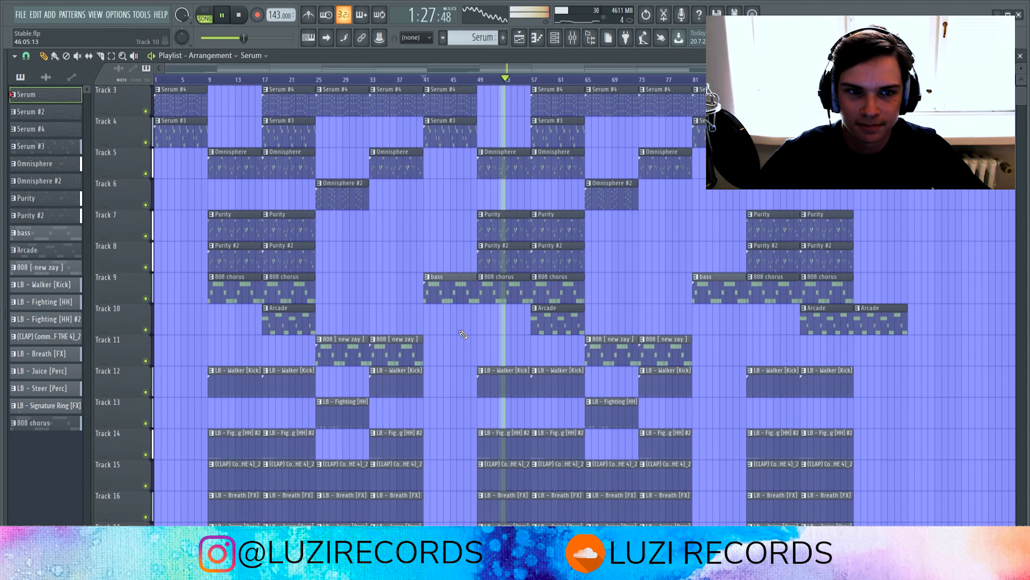
pyautogui.scroll(2, 463, 334)
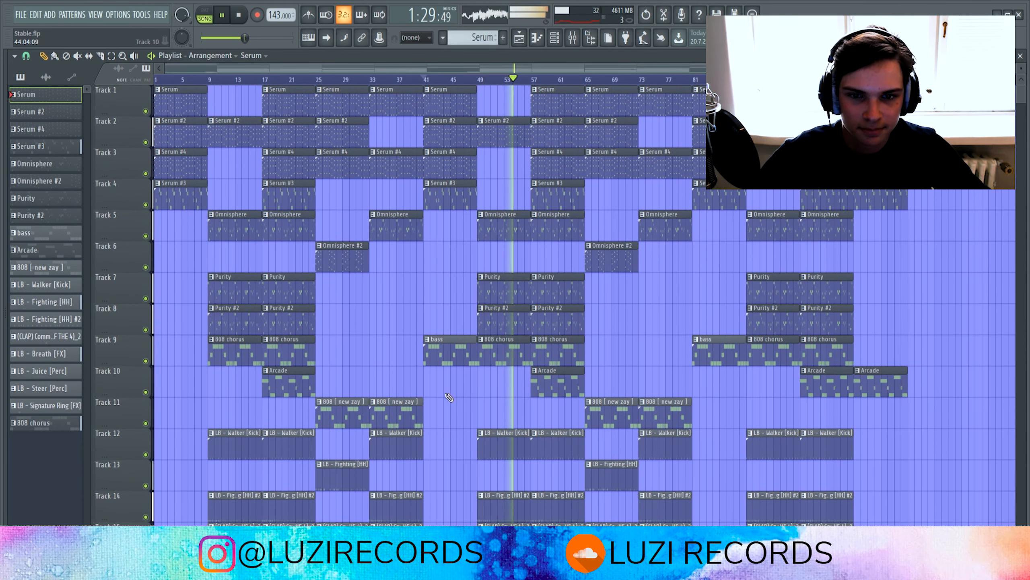
pyautogui.press('space')
# Save the project and look over the clips across the full arrangement
pyautogui.hotkey('ctrl', 's')
pyautogui.scroll(-8, 448, 403)
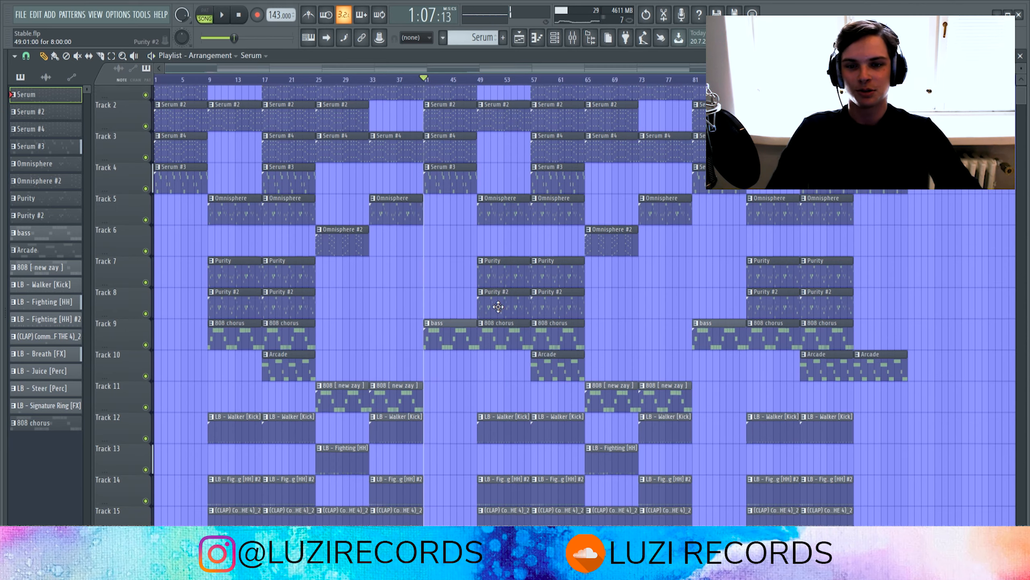
pyautogui.scroll(4, 514, 272)
pyautogui.scroll(4, 513, 272)
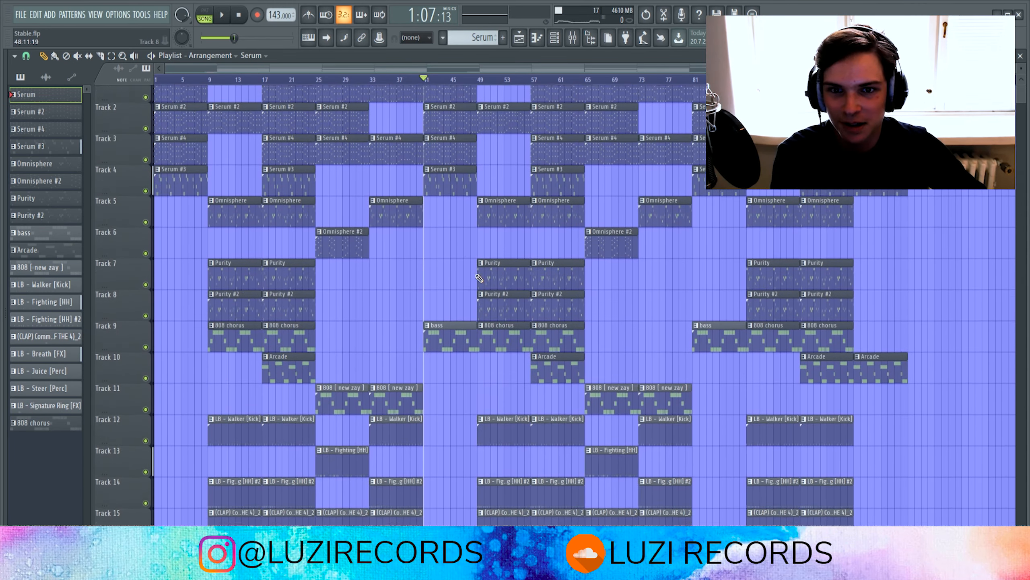